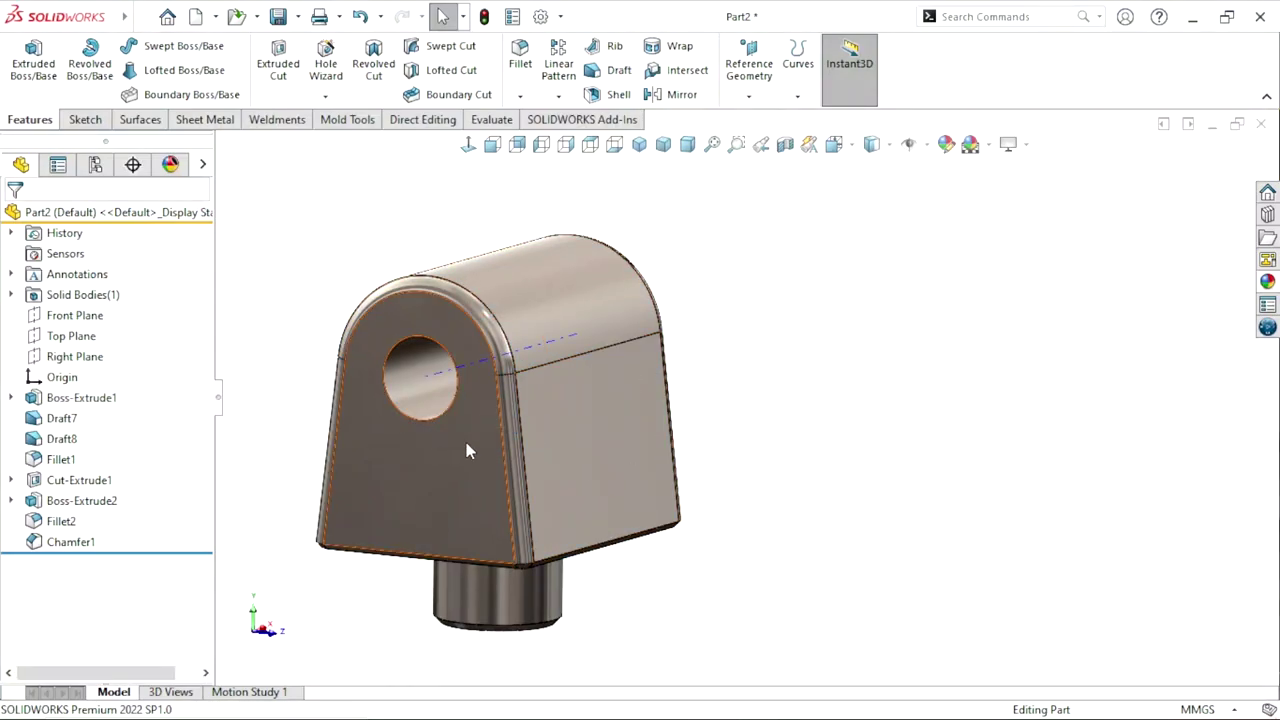
# Zoom in on the bracket in Part2 and open the Insert menu.
pyautogui.scroll(2, 697, 495)
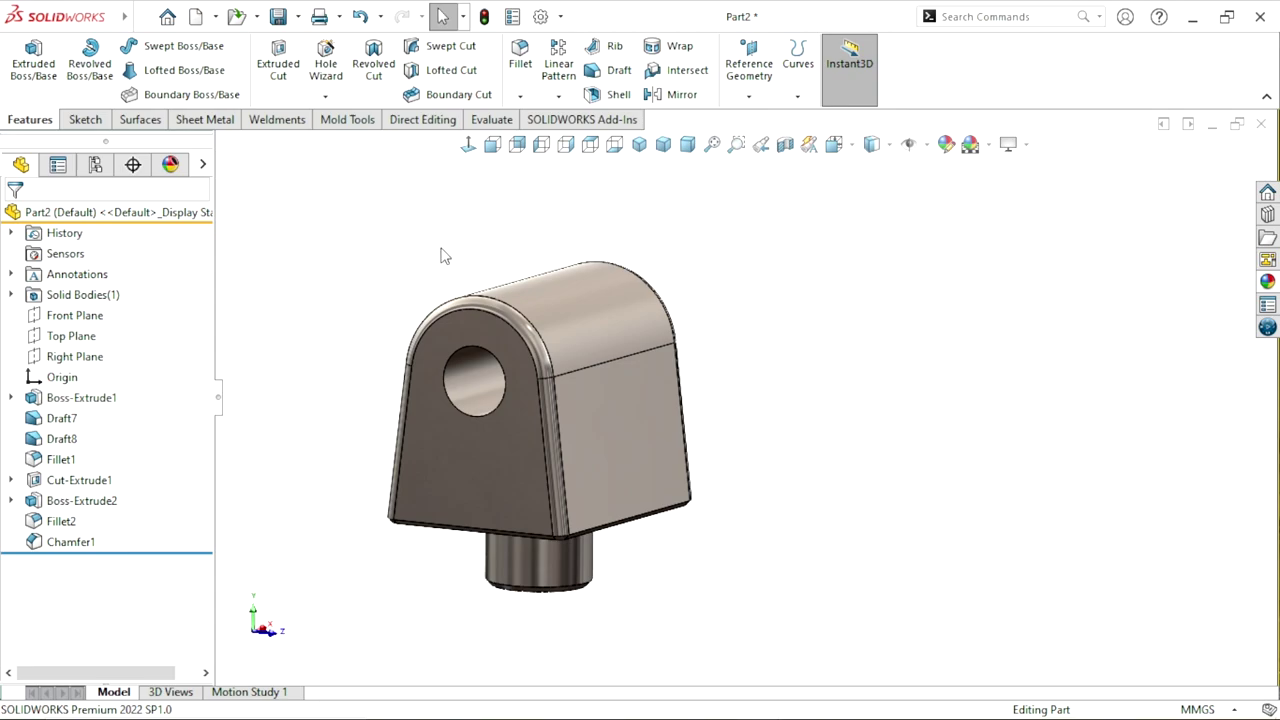
pyautogui.scroll(1, 785, 331)
pyautogui.scroll(-2, 769, 343)
pyautogui.scroll(1, 707, 373)
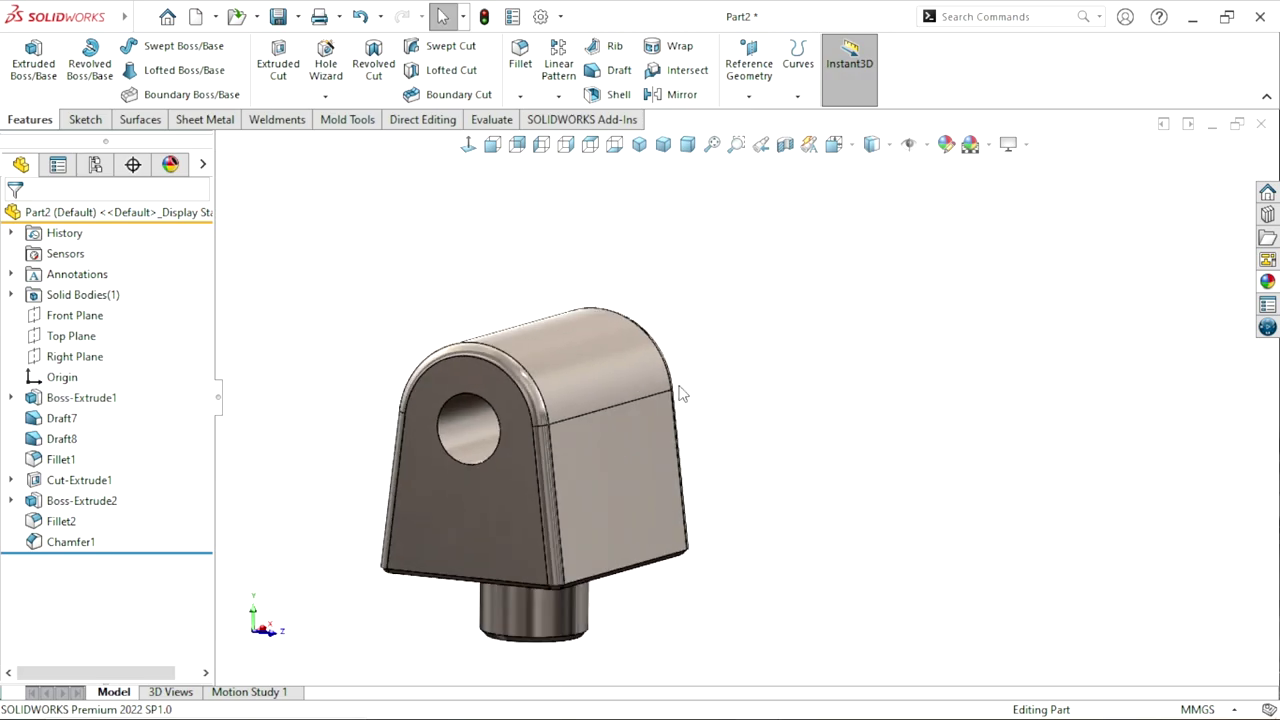
pyautogui.scroll(1, 679, 393)
pyautogui.scroll(-1, 700, 418)
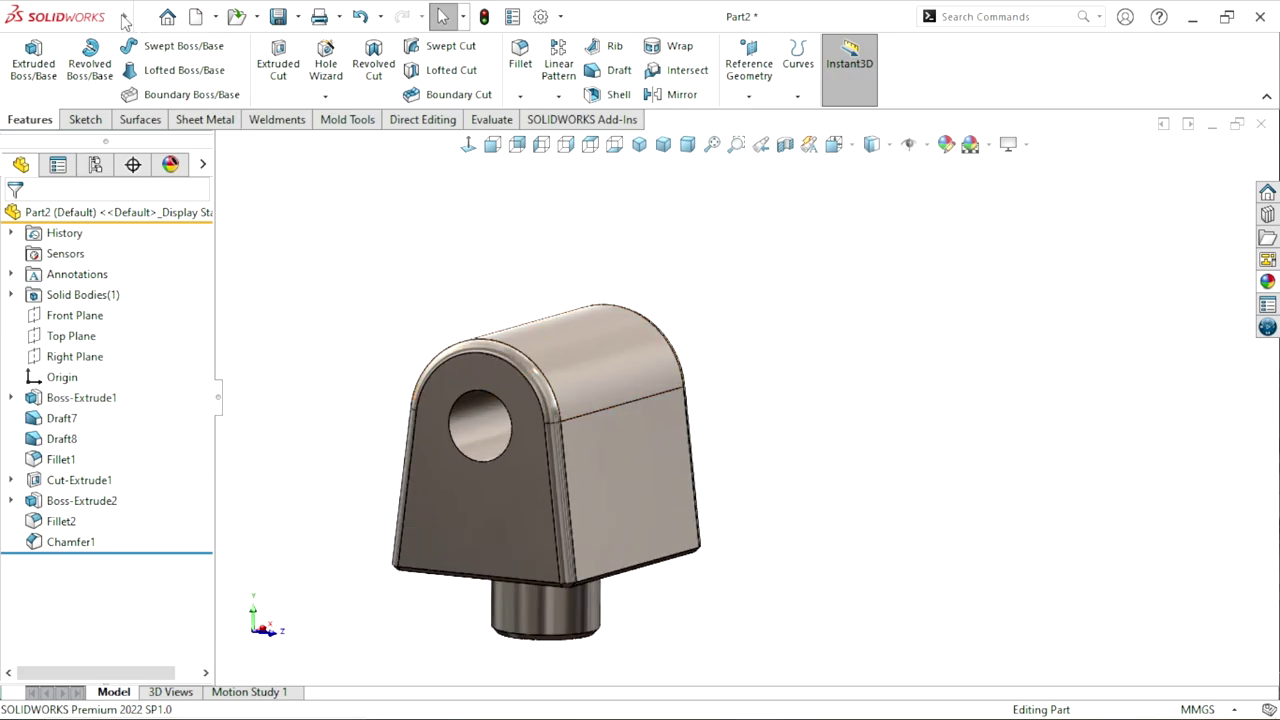
pyautogui.moveTo(123, 17)
pyautogui.click(252, 18)
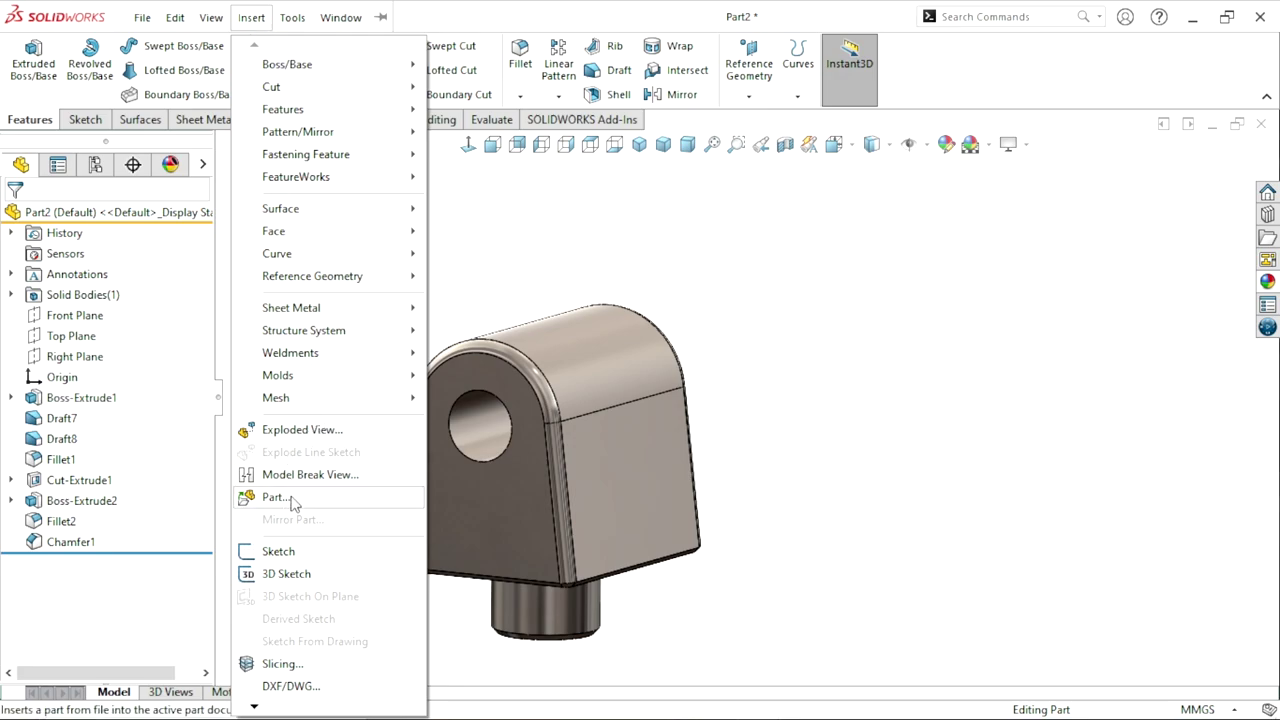
# Insert the threaded bolt Part1 from open documents and drop it beside the bracket.
pyautogui.click(281, 503)
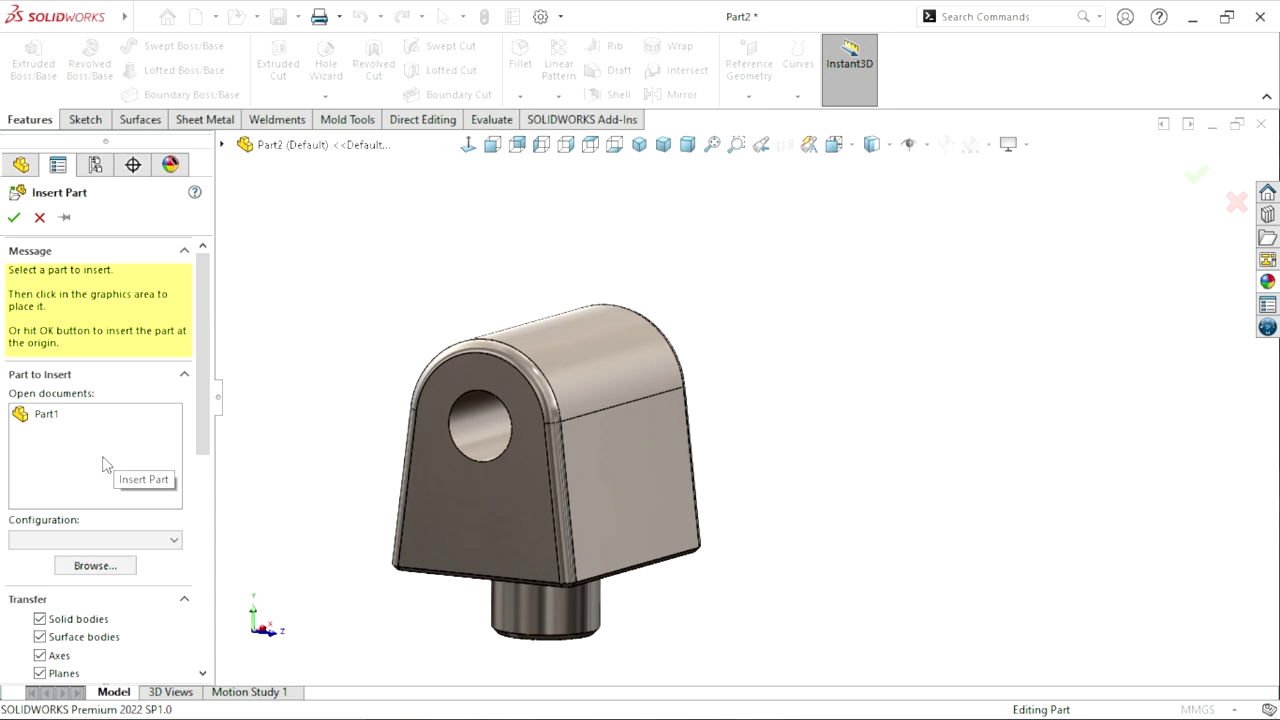
pyautogui.click(43, 420)
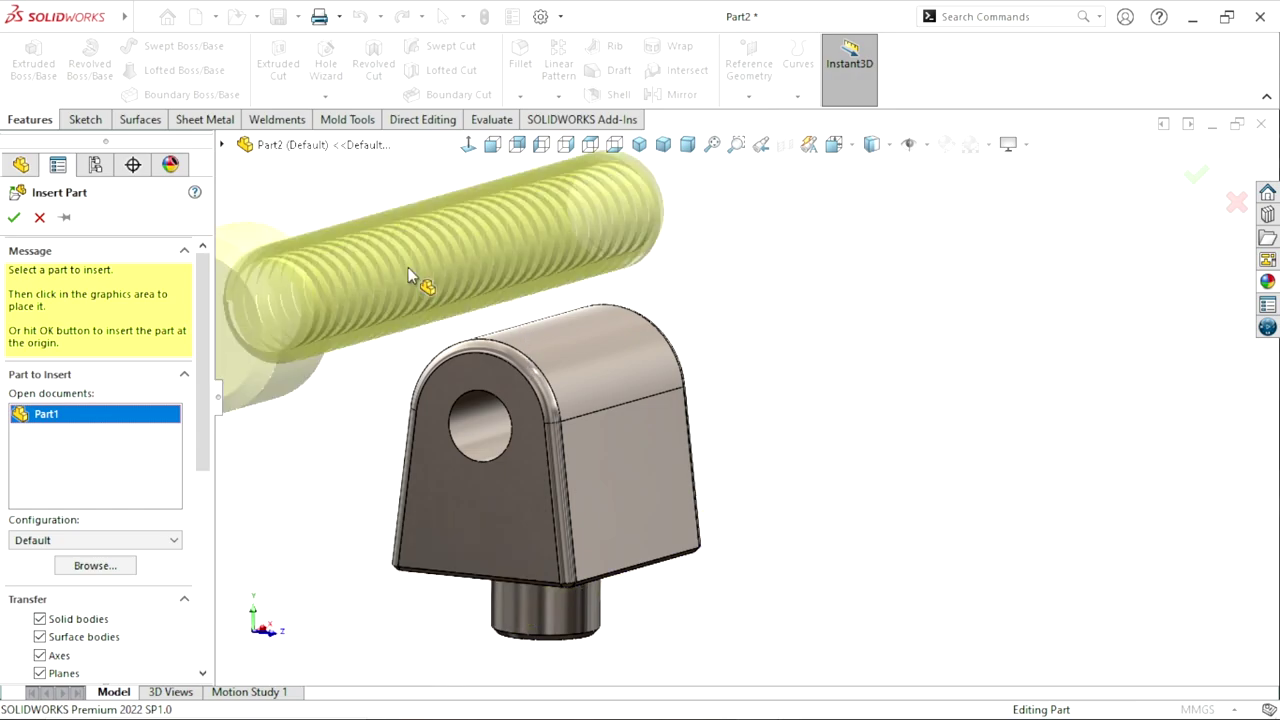
pyautogui.scroll(2, 440, 300)
pyautogui.scroll(-2, 700, 312)
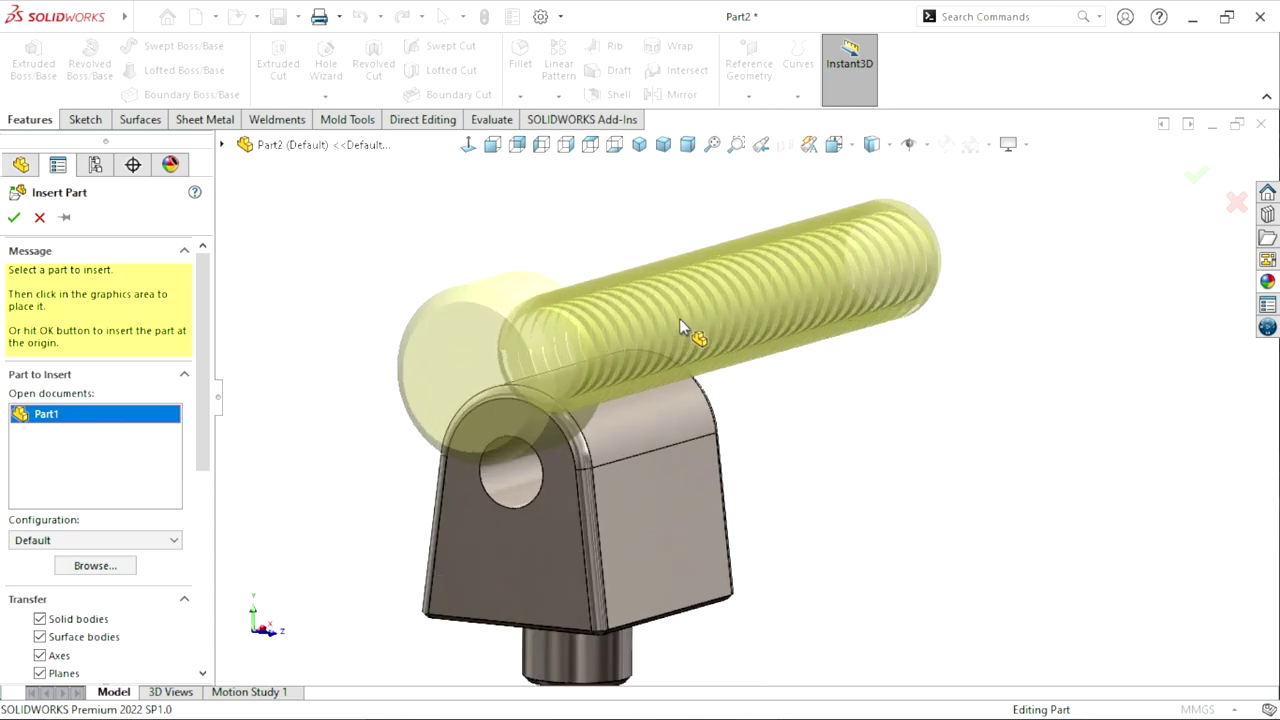
pyautogui.scroll(-2, 560, 320)
pyautogui.click(537, 334)
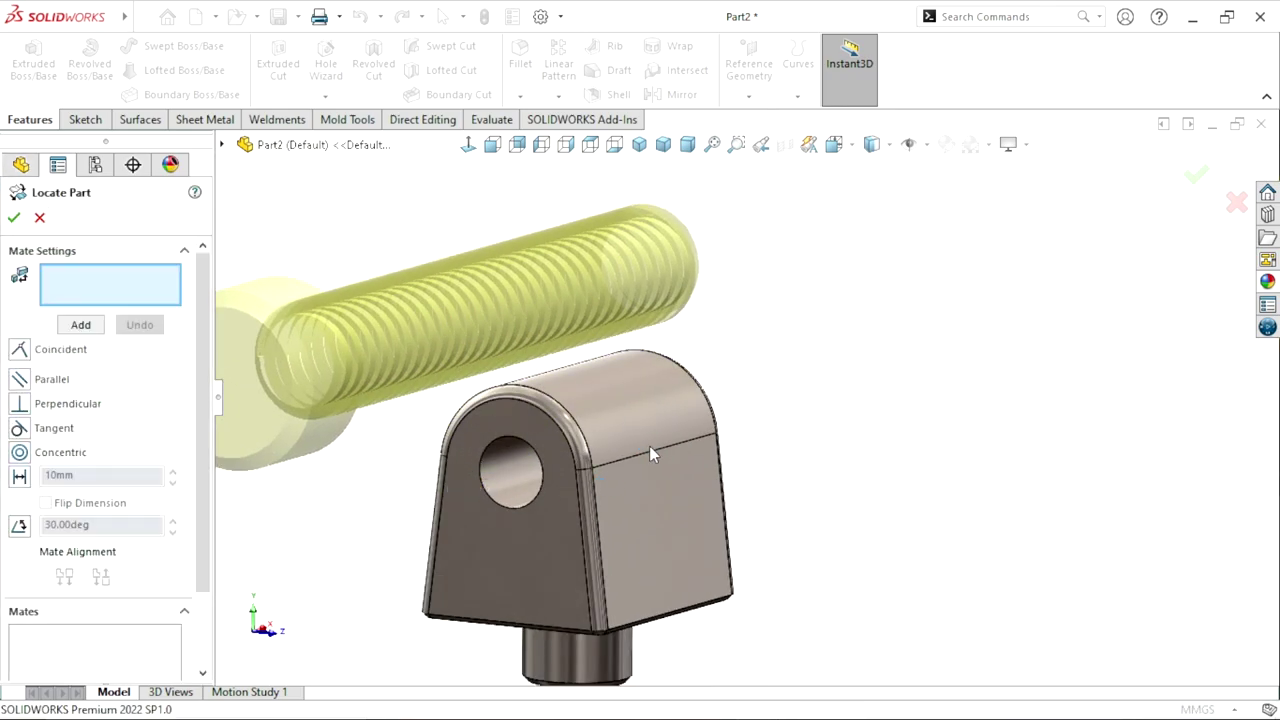
# Mate the bolt head's round face concentric with the bracket hole face and finish placement.
pyautogui.scroll(-3, 943, 349)
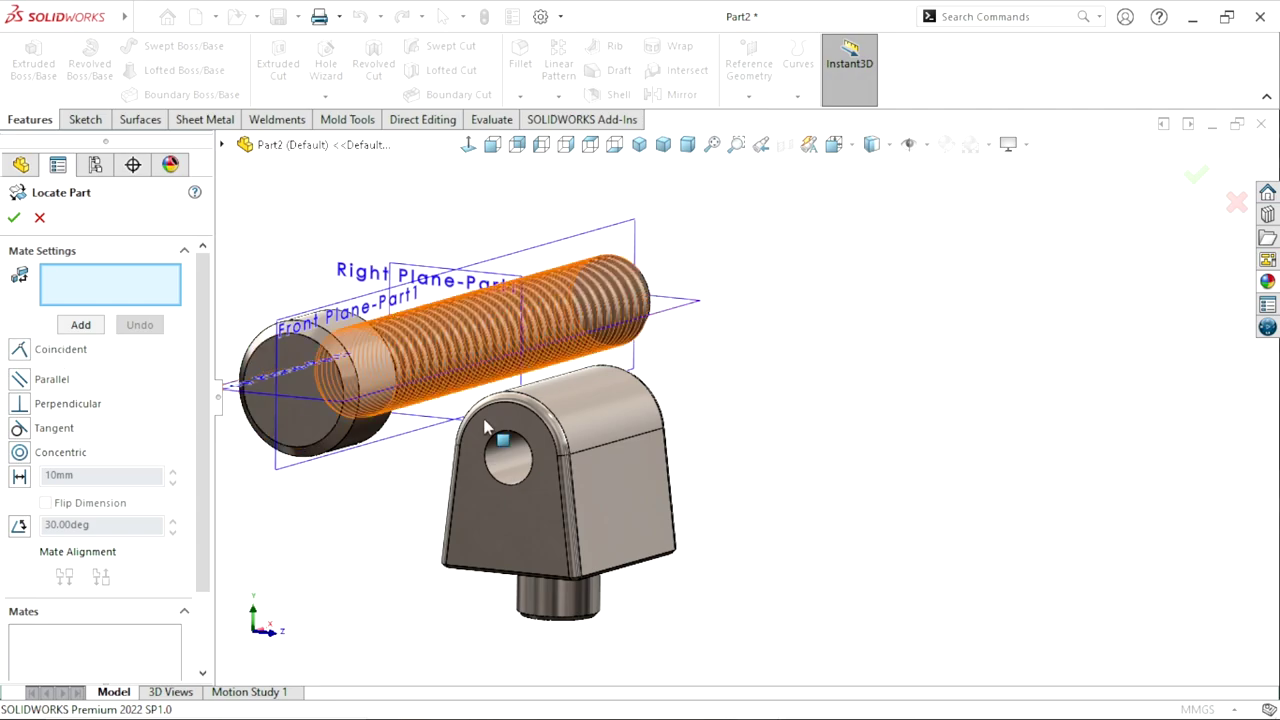
pyautogui.scroll(2, 757, 420)
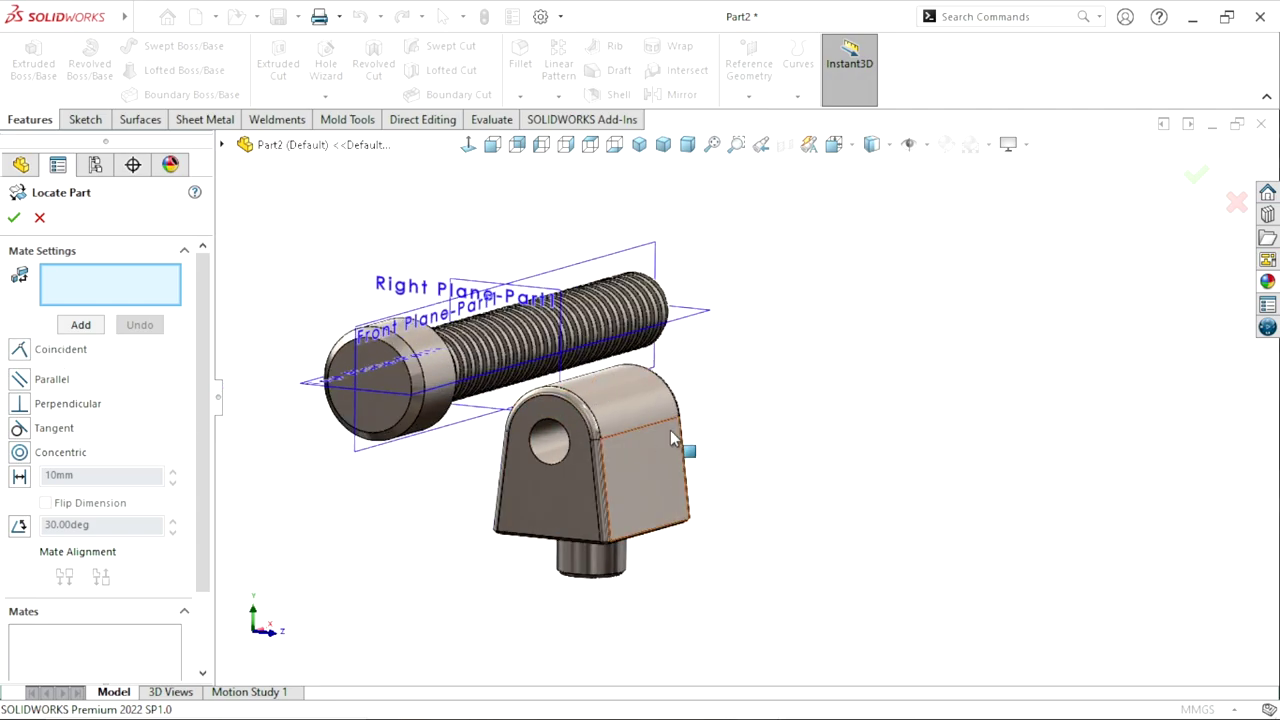
pyautogui.scroll(1, 749, 423)
pyautogui.scroll(-3, 748, 426)
pyautogui.scroll(1, 748, 435)
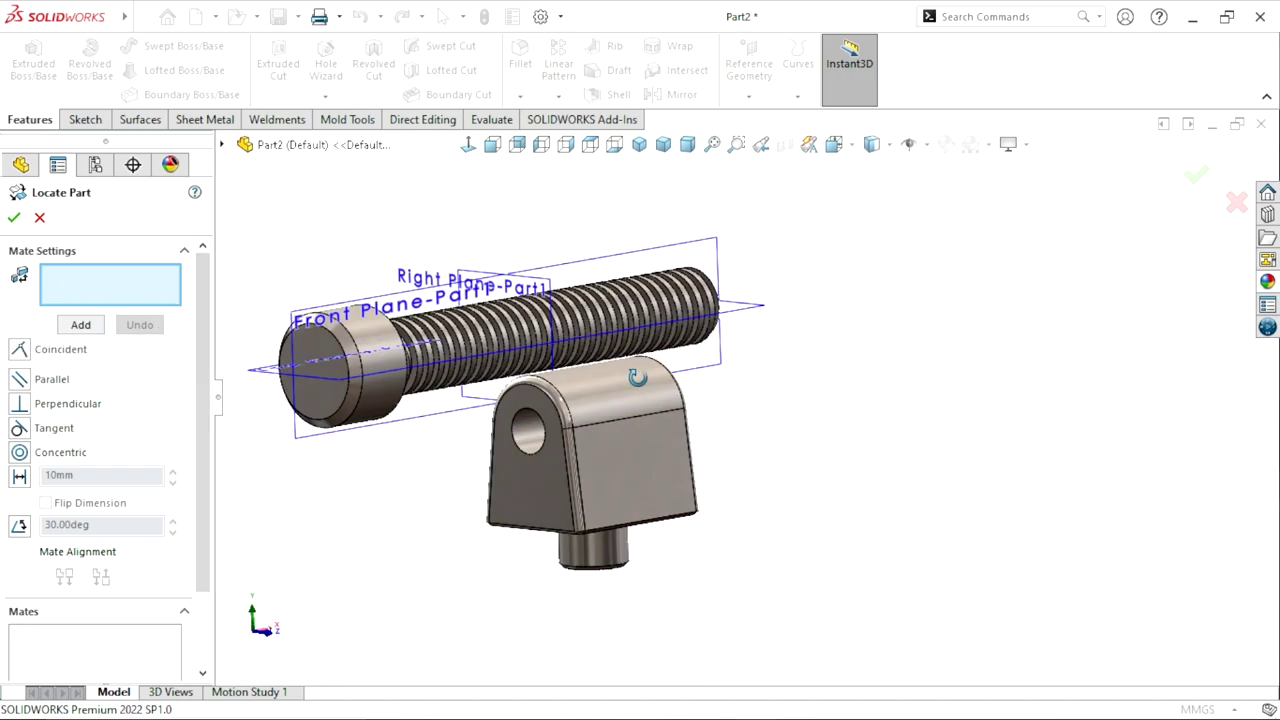
pyautogui.moveTo(603, 386); pyautogui.dragTo(628, 396, button='middle')
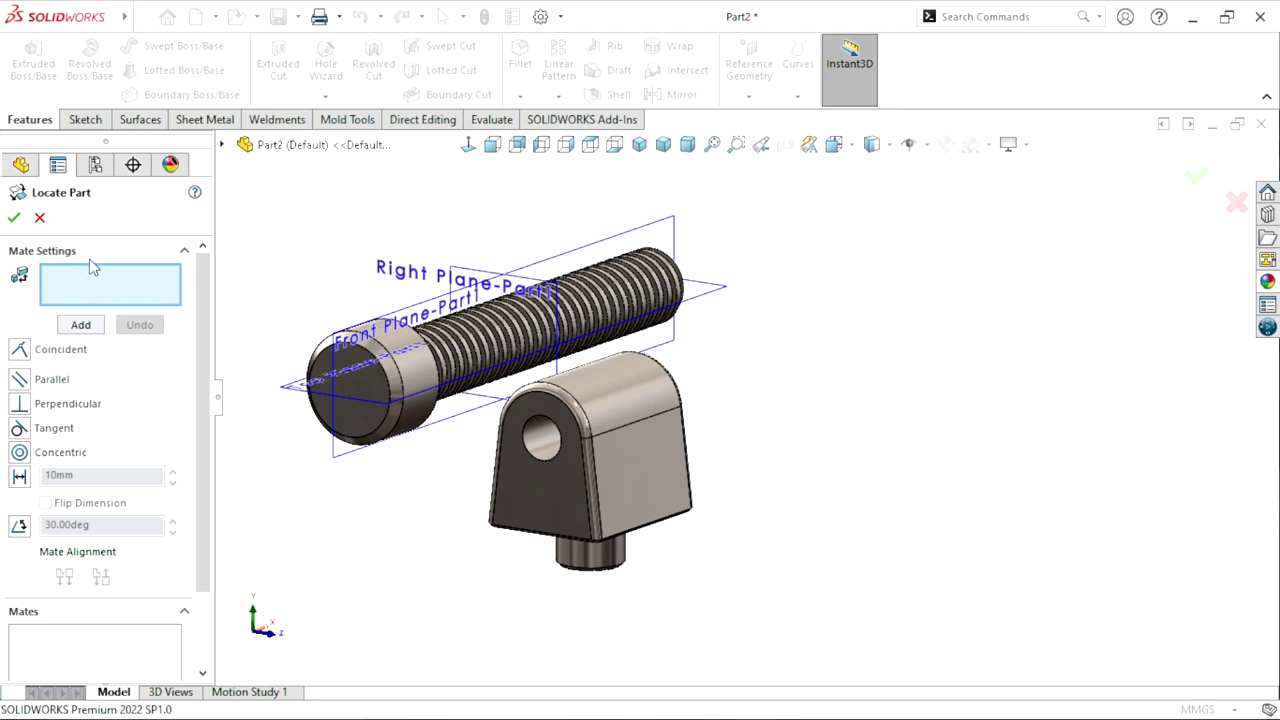
pyautogui.click(380, 345)
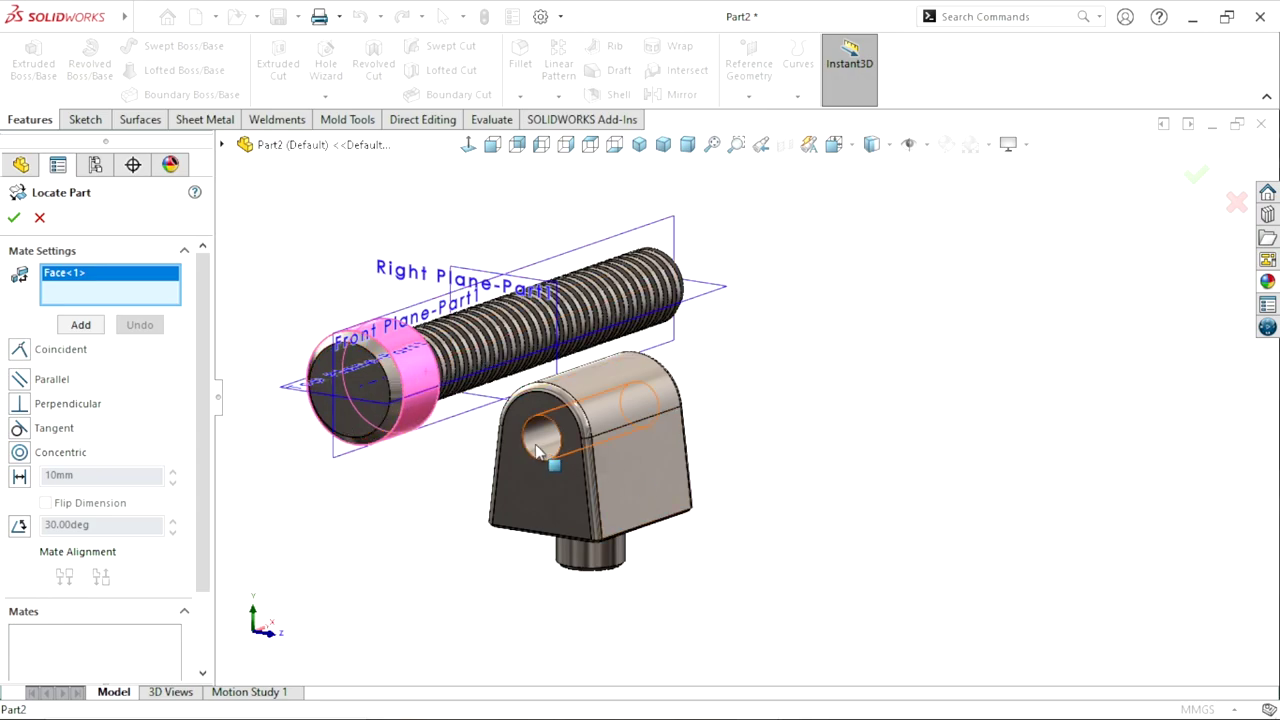
pyautogui.keyDown('ctrl'); pyautogui.moveTo(537, 452); pyautogui.dragTo(515, 443, button='middle'); pyautogui.keyUp('ctrl')
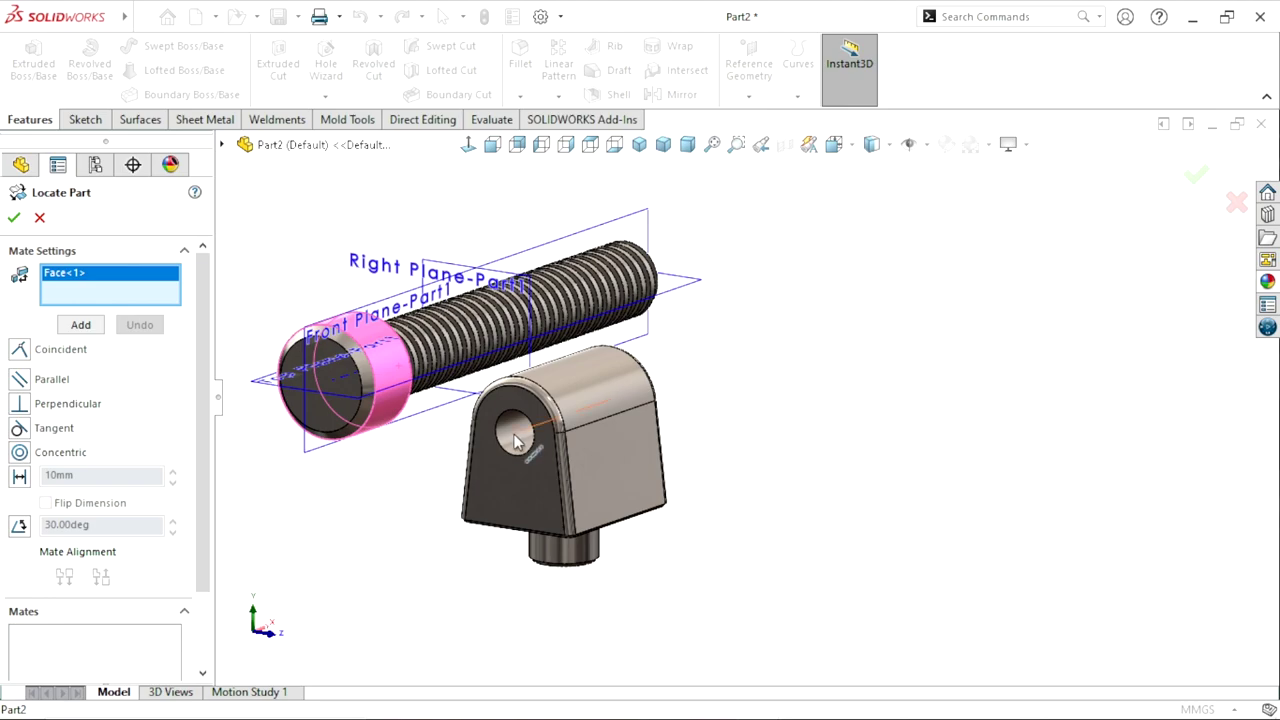
pyautogui.click(513, 440)
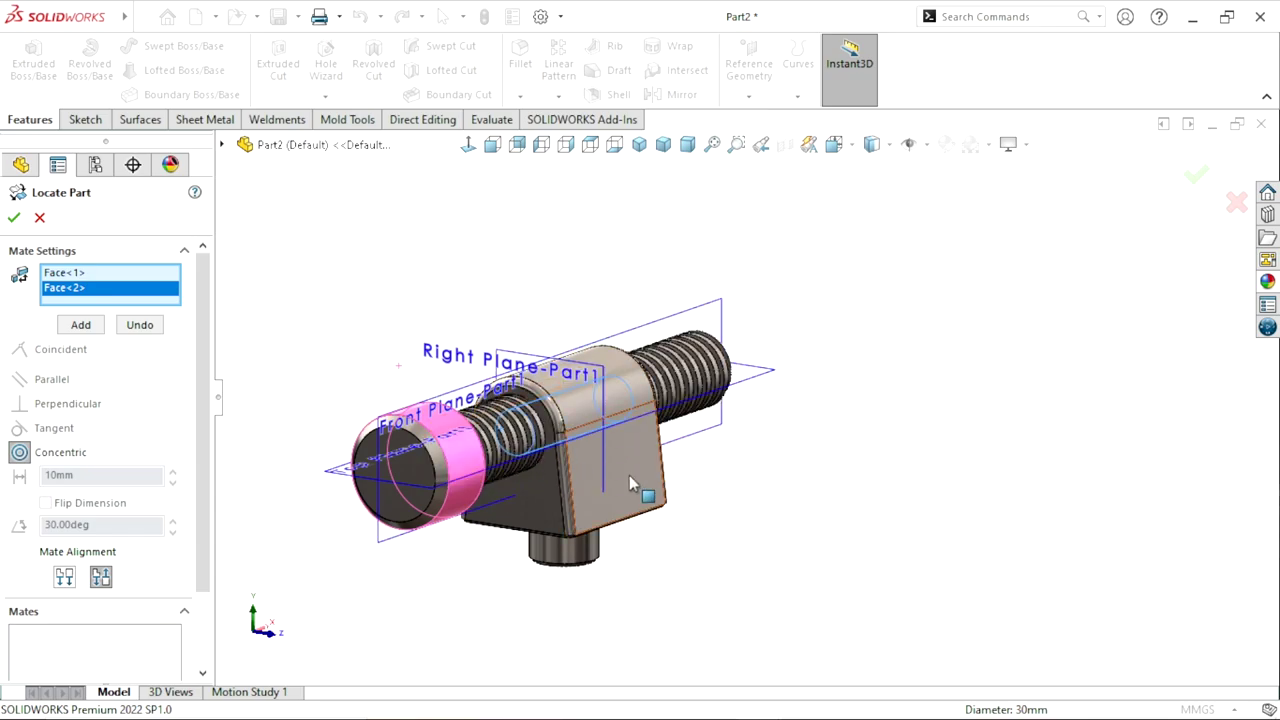
pyautogui.click(82, 325)
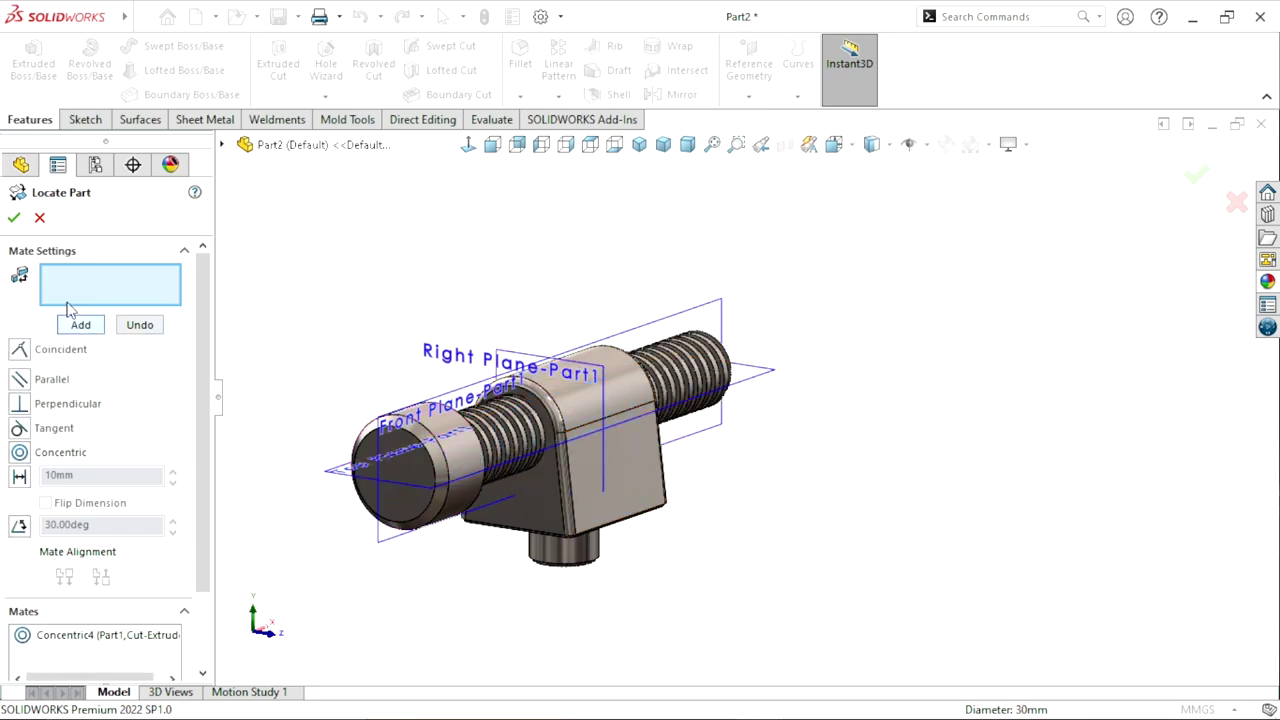
pyautogui.click(14, 217)
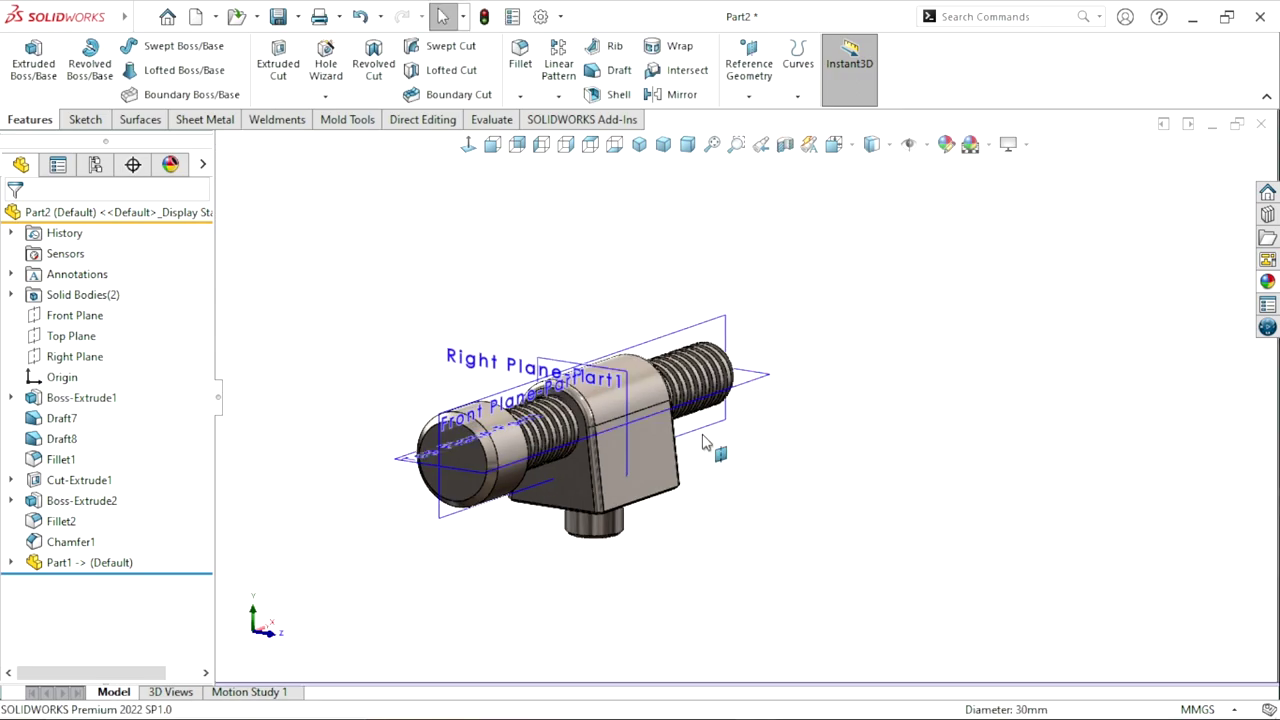
pyautogui.scroll(-2, 705, 445)
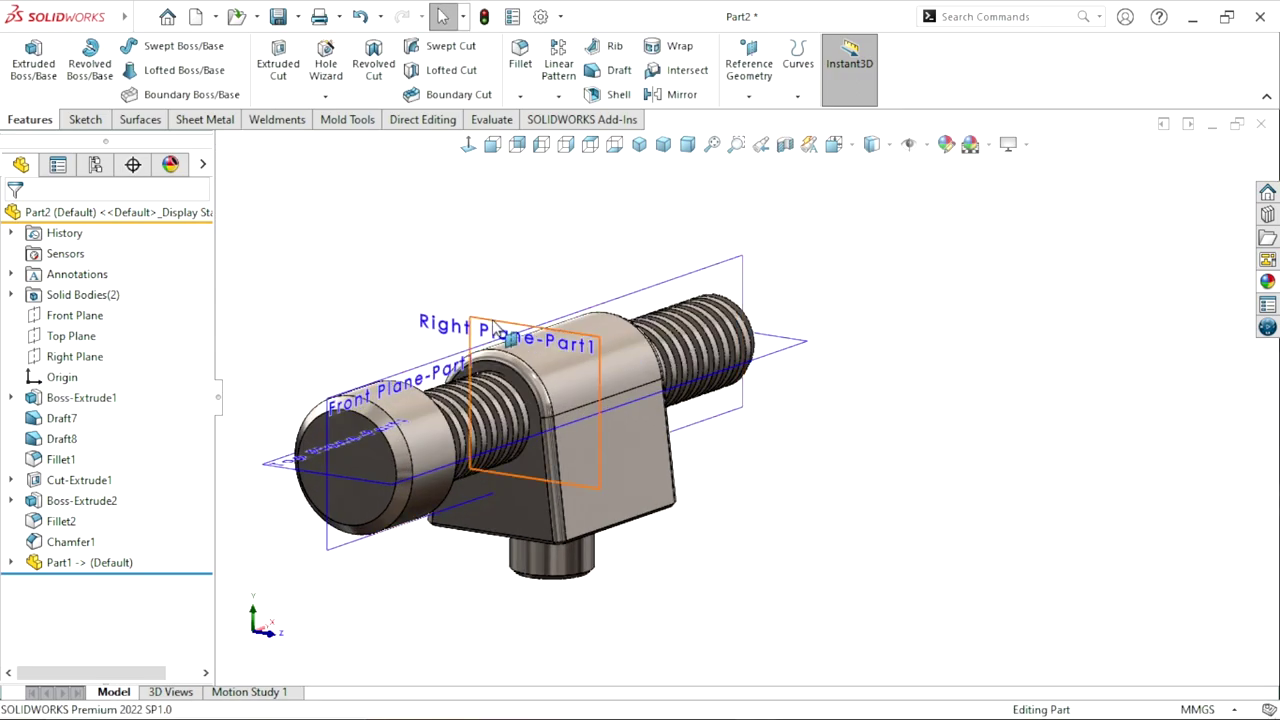
pyautogui.click(498, 326)
pyautogui.click(603, 263)
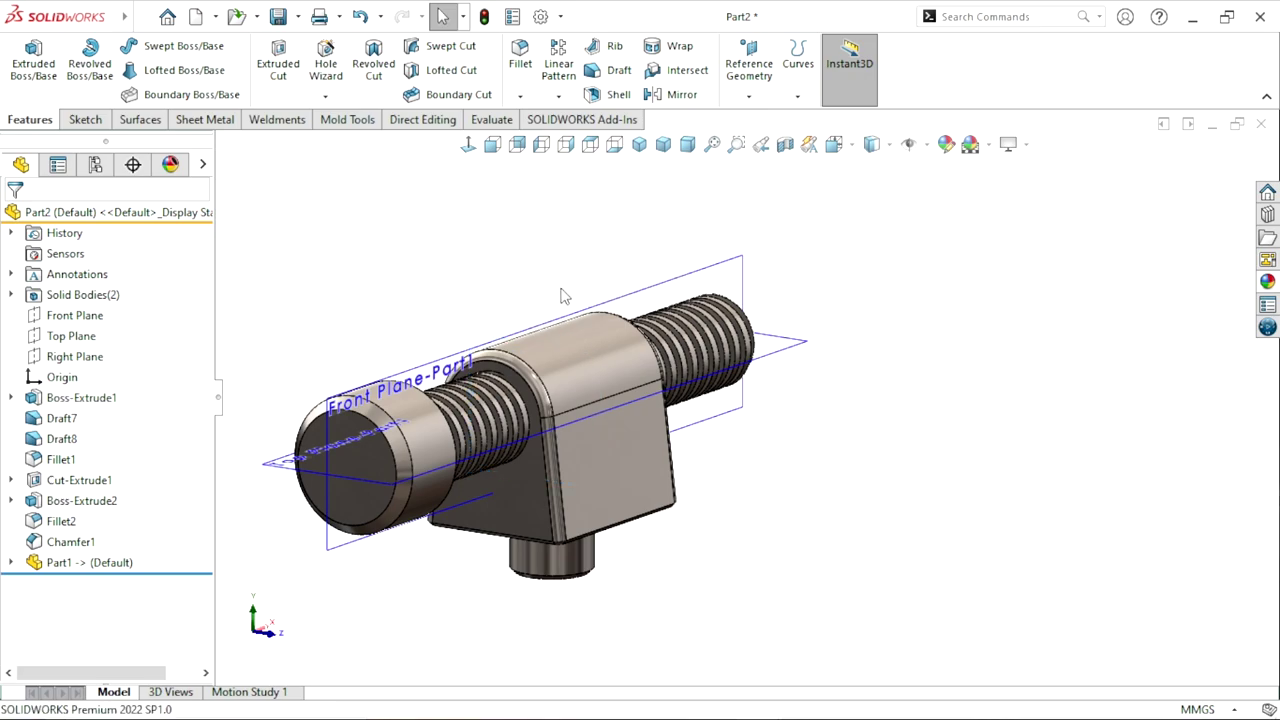
pyautogui.click(470, 362)
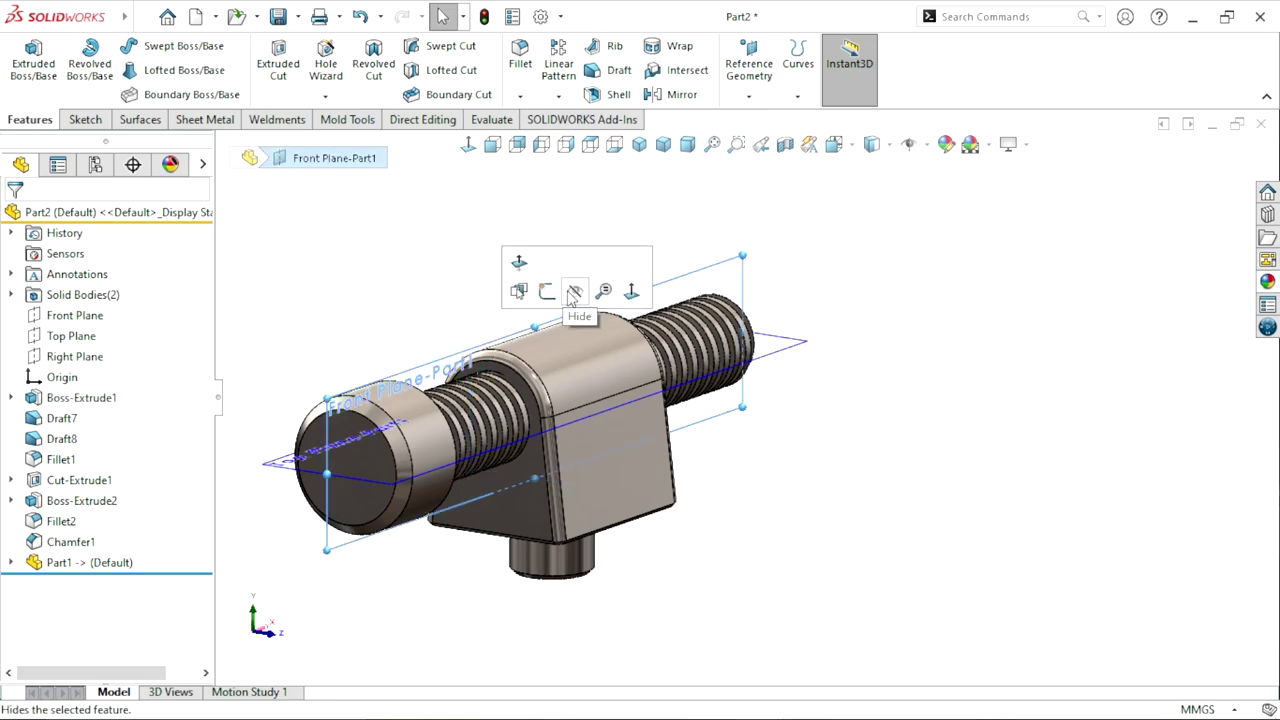
pyautogui.click(572, 292)
pyautogui.click(292, 470)
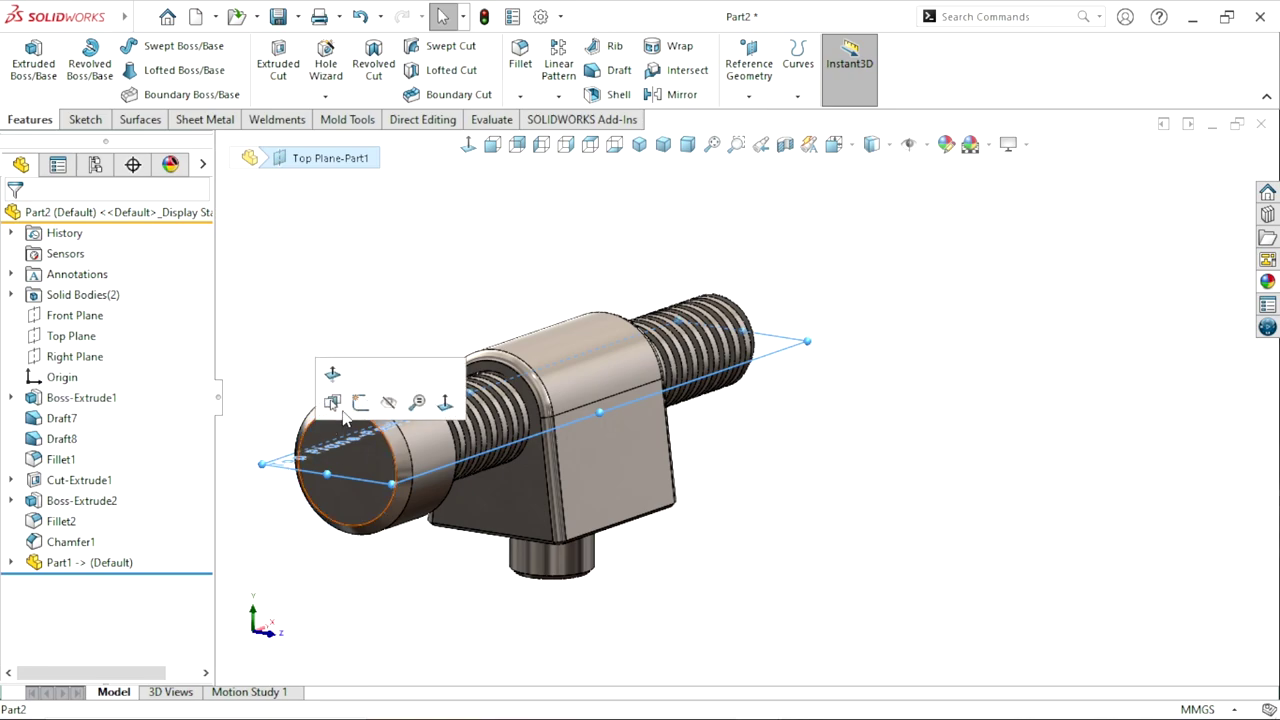
pyautogui.click(391, 405)
pyautogui.moveTo(748, 449)
pyautogui.mouseDown(button='middle')
pyautogui.moveTo(549, 437)
pyautogui.moveTo(709, 463)
pyautogui.mouseUp(button='middle')
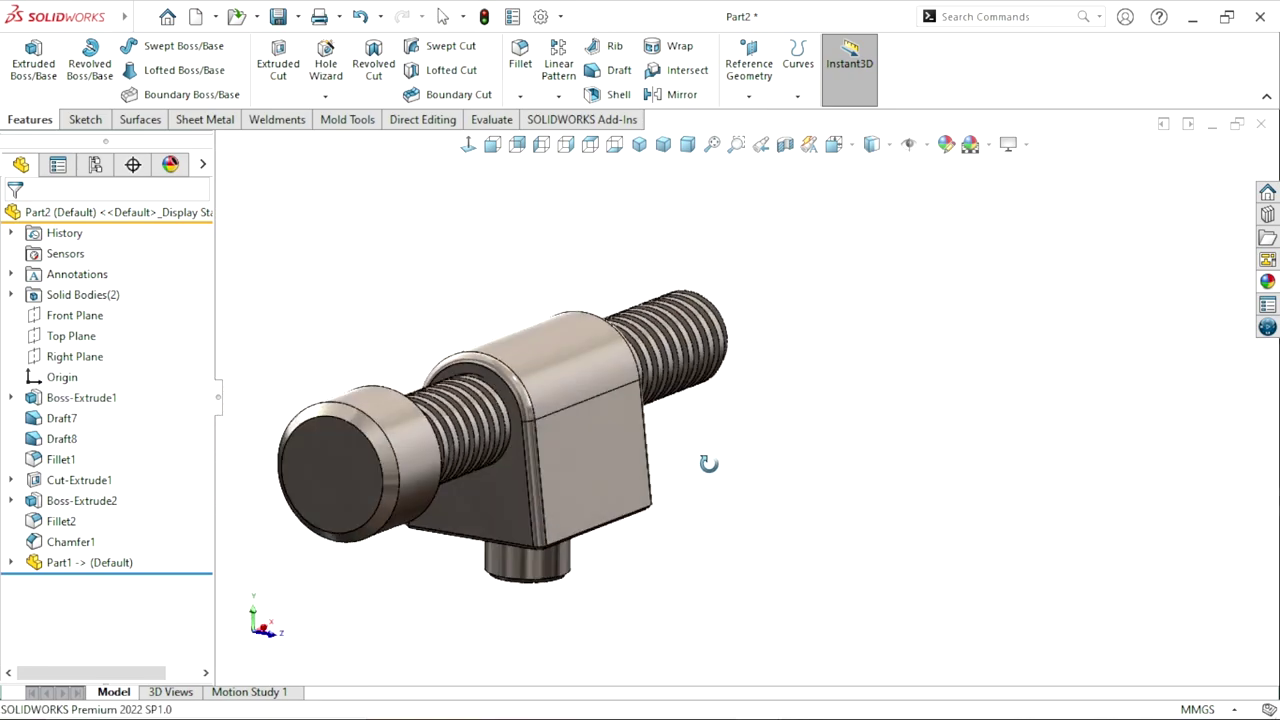
pyautogui.scroll(3, 640, 465)
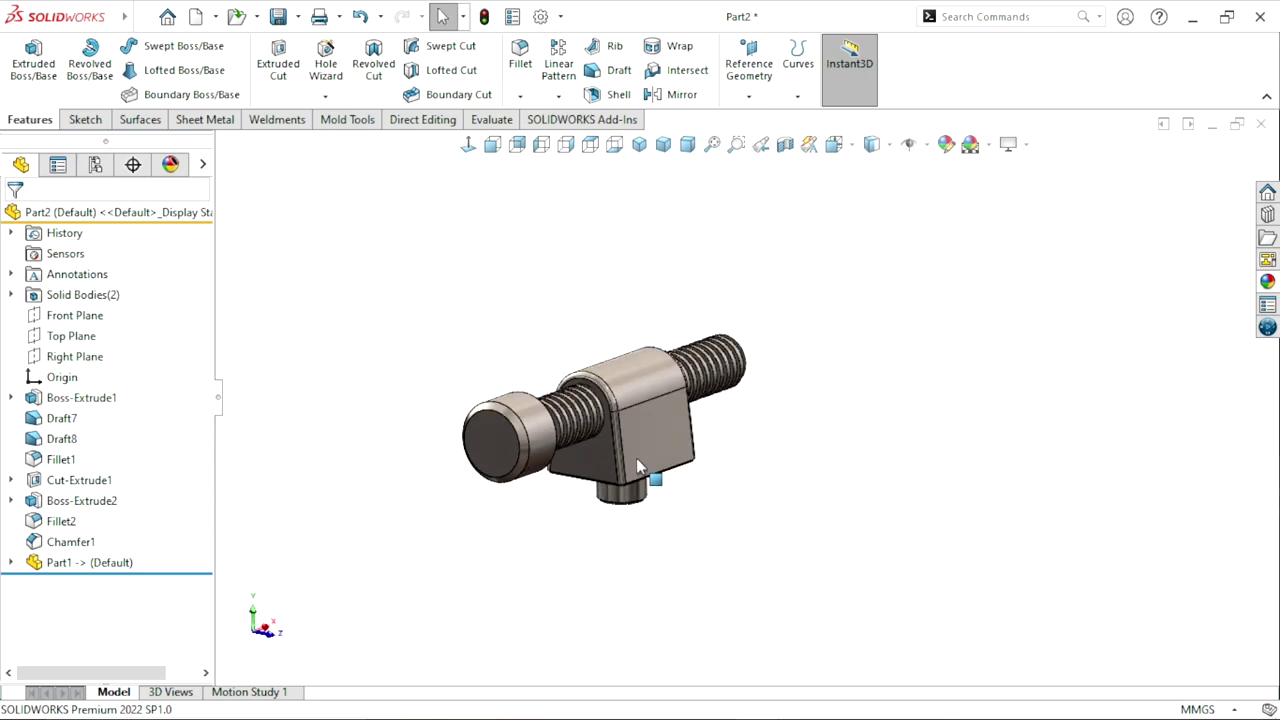
pyautogui.scroll(-4, 648, 440)
pyautogui.scroll(2, 760, 484)
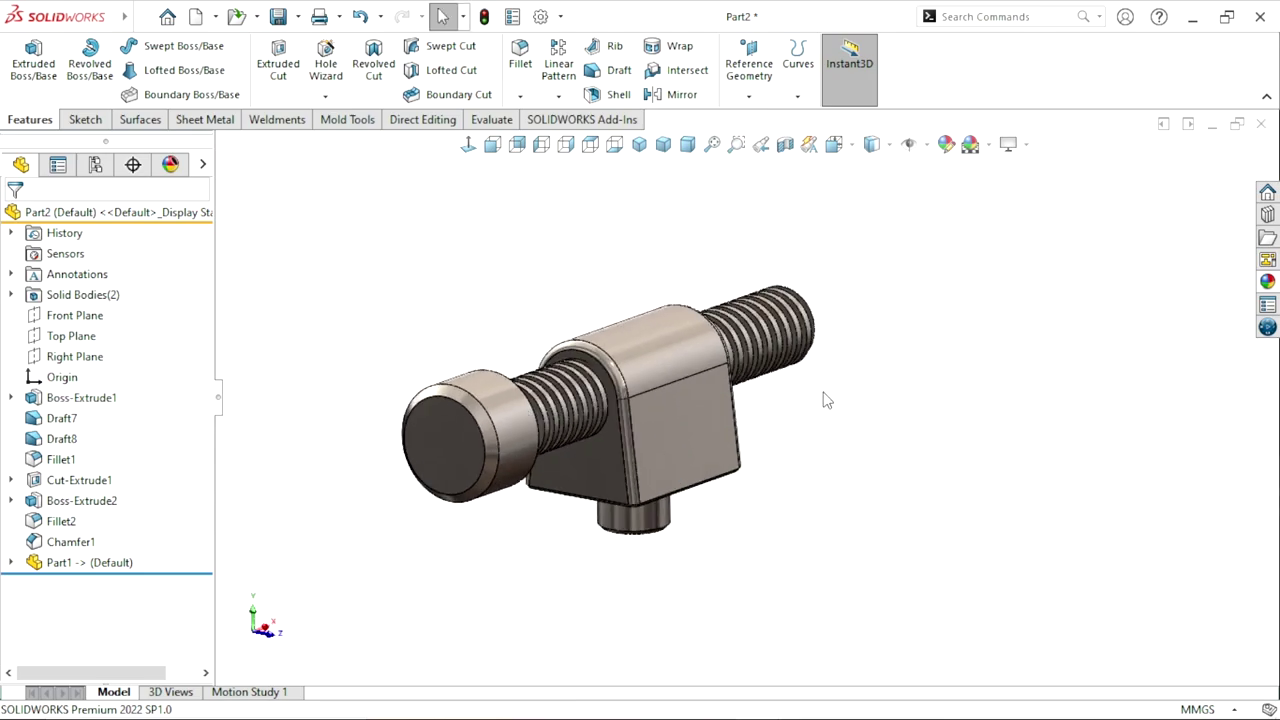
pyautogui.moveTo(826, 400)
pyautogui.mouseDown(button='middle')
pyautogui.moveTo(766, 478)
pyautogui.moveTo(594, 407)
pyautogui.mouseUp(button='middle')
pyautogui.scroll(2, 883, 400)
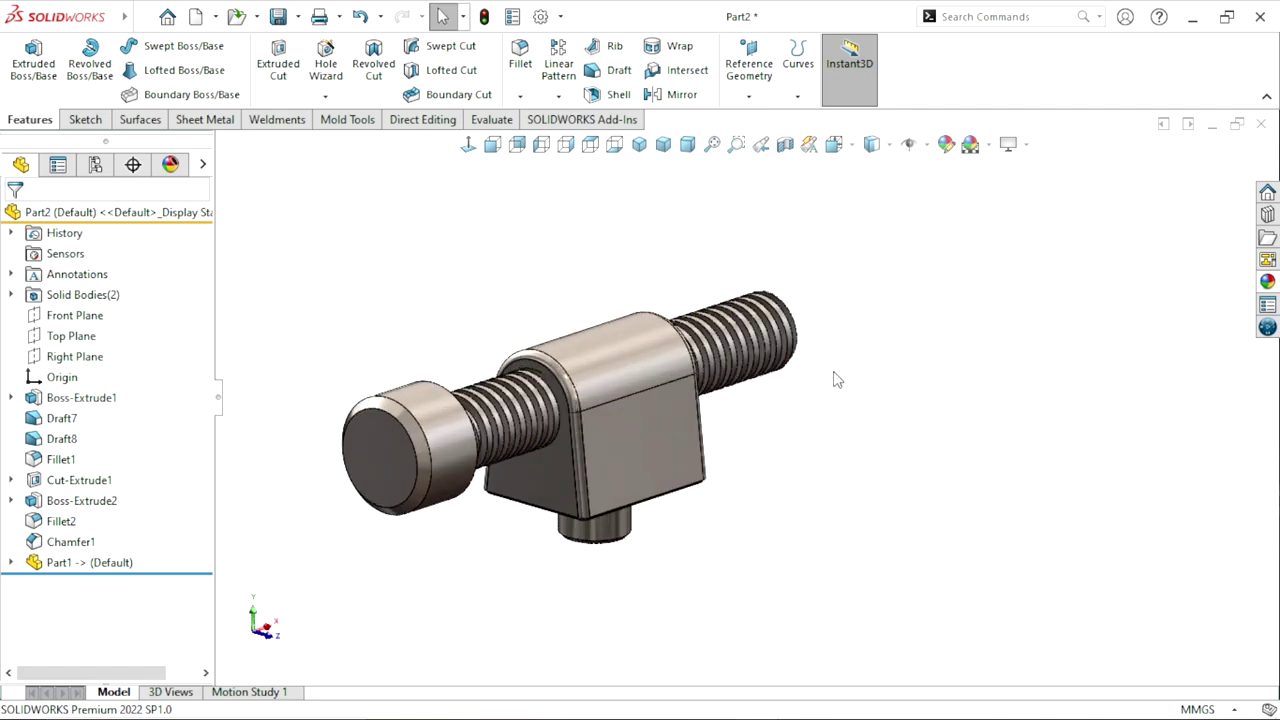
pyautogui.scroll(-2, 823, 405)
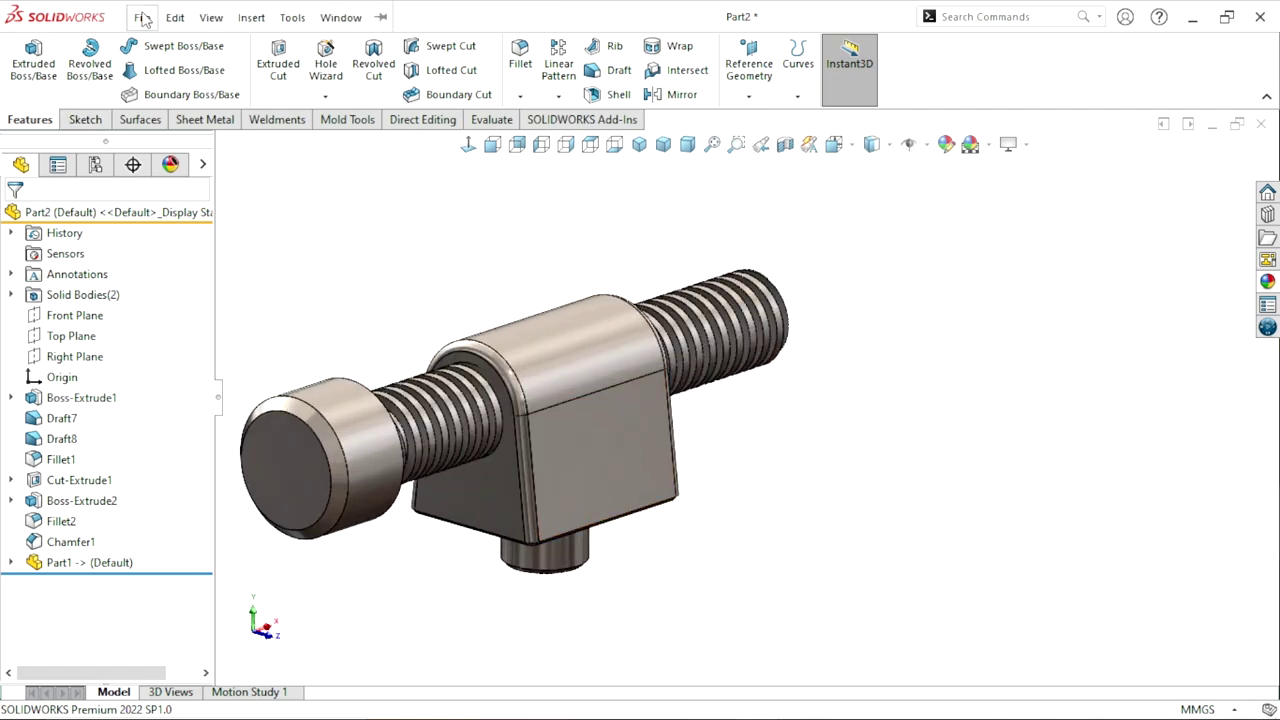
# Combine with Subtract, using the bracket as main body and the bolt as body to subtract.
pyautogui.click(148, 18)
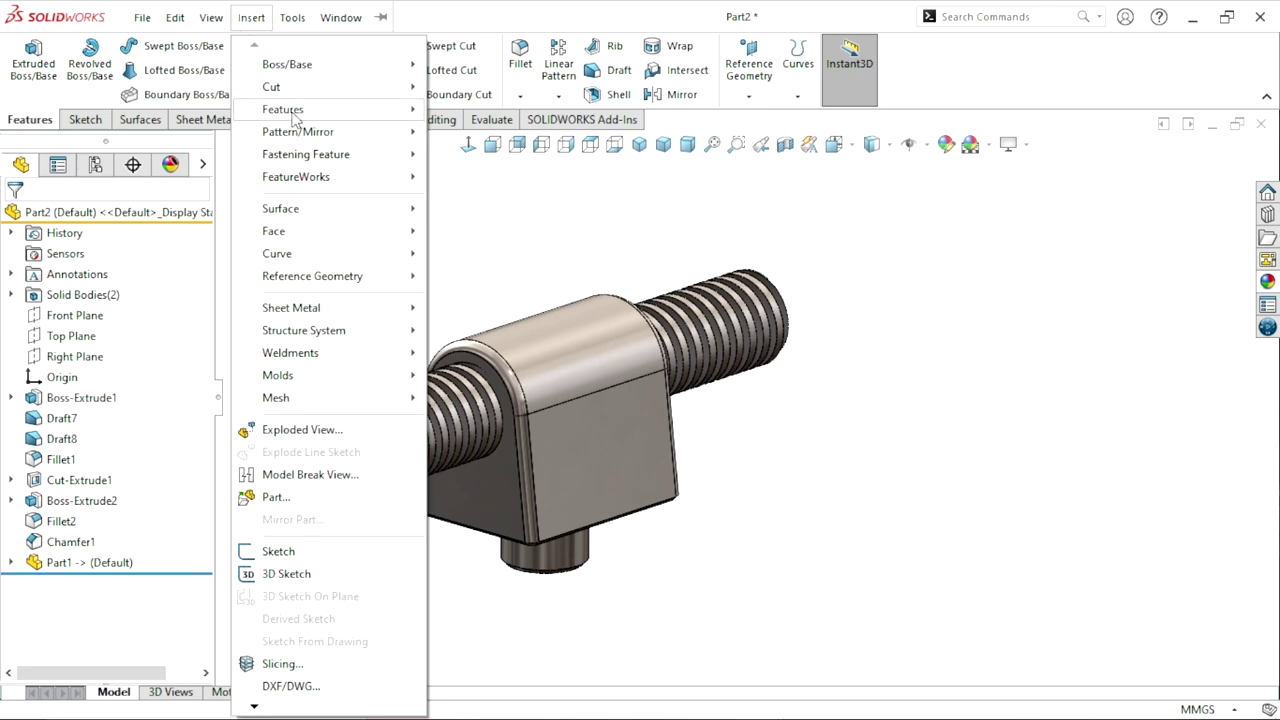
pyautogui.moveTo(283, 109)
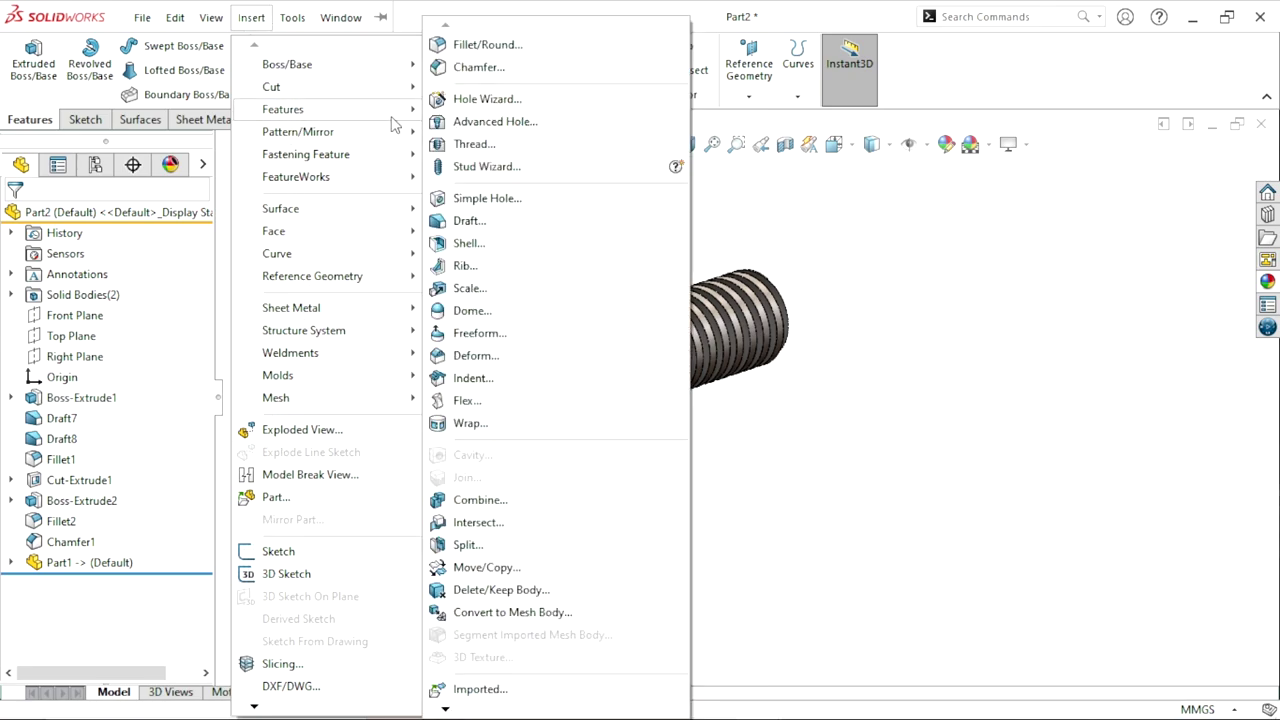
pyautogui.click(478, 500)
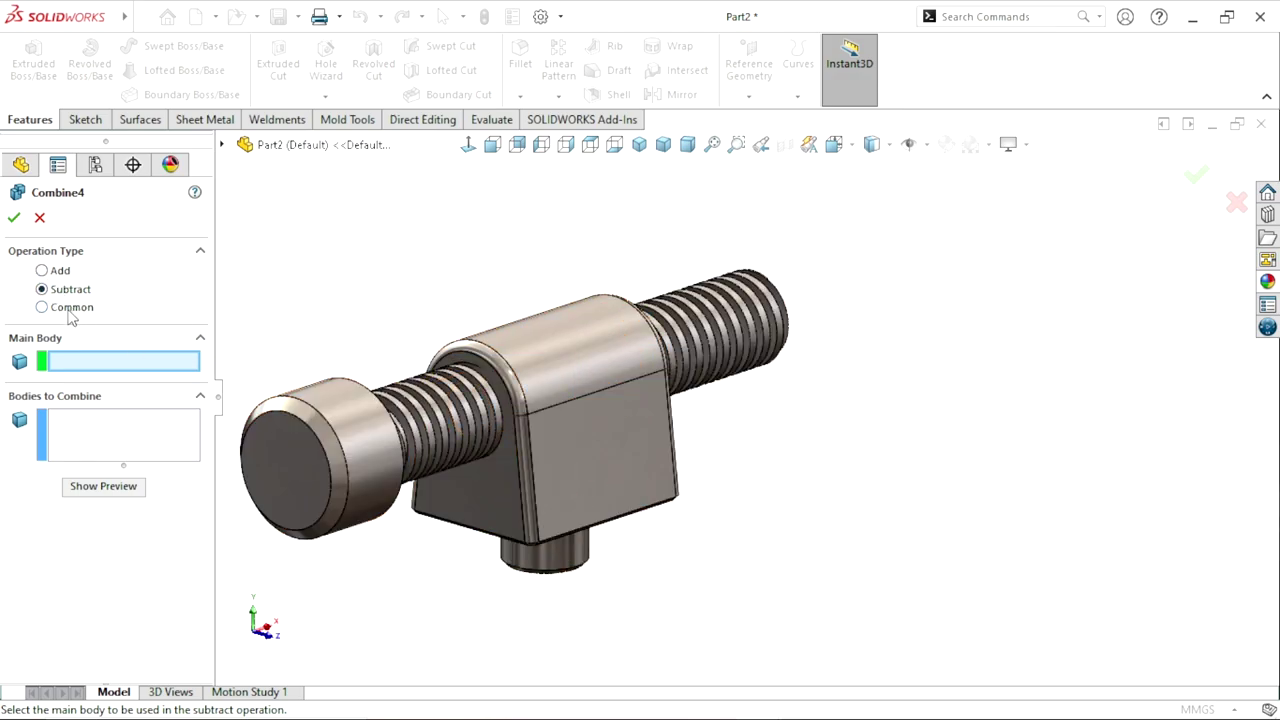
pyautogui.click(55, 272)
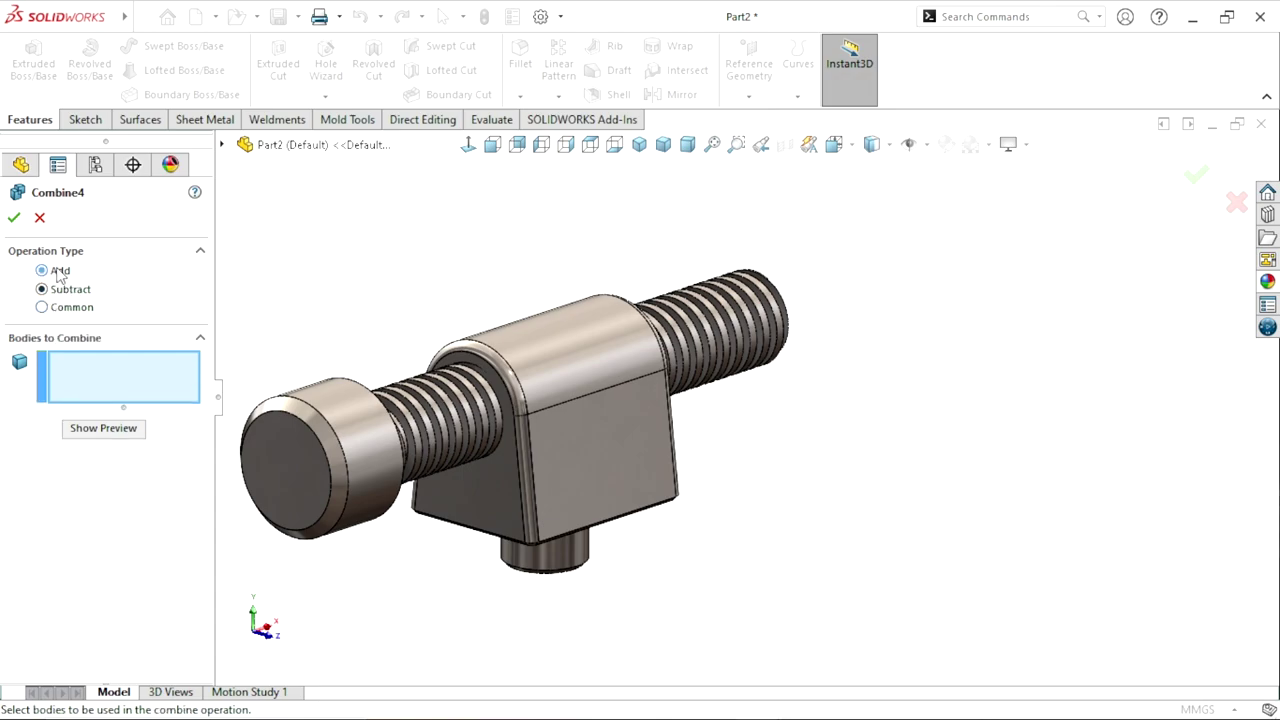
pyautogui.click(66, 291)
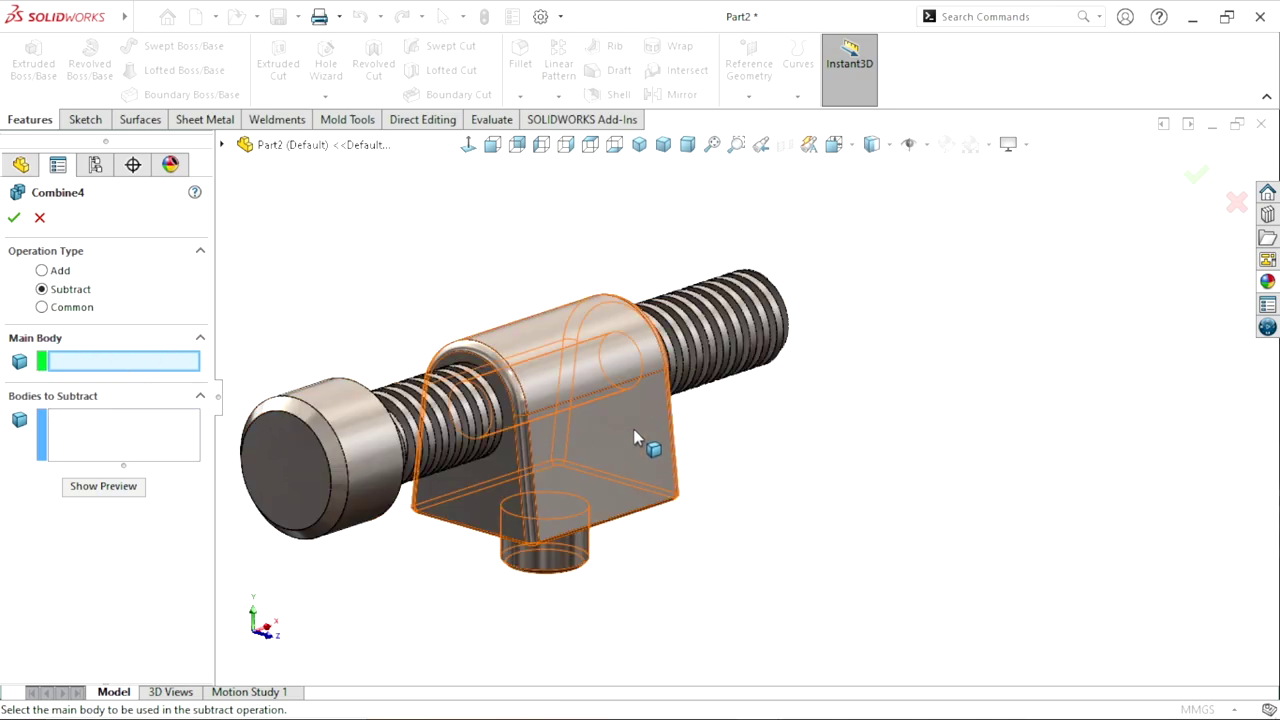
pyautogui.click(620, 488)
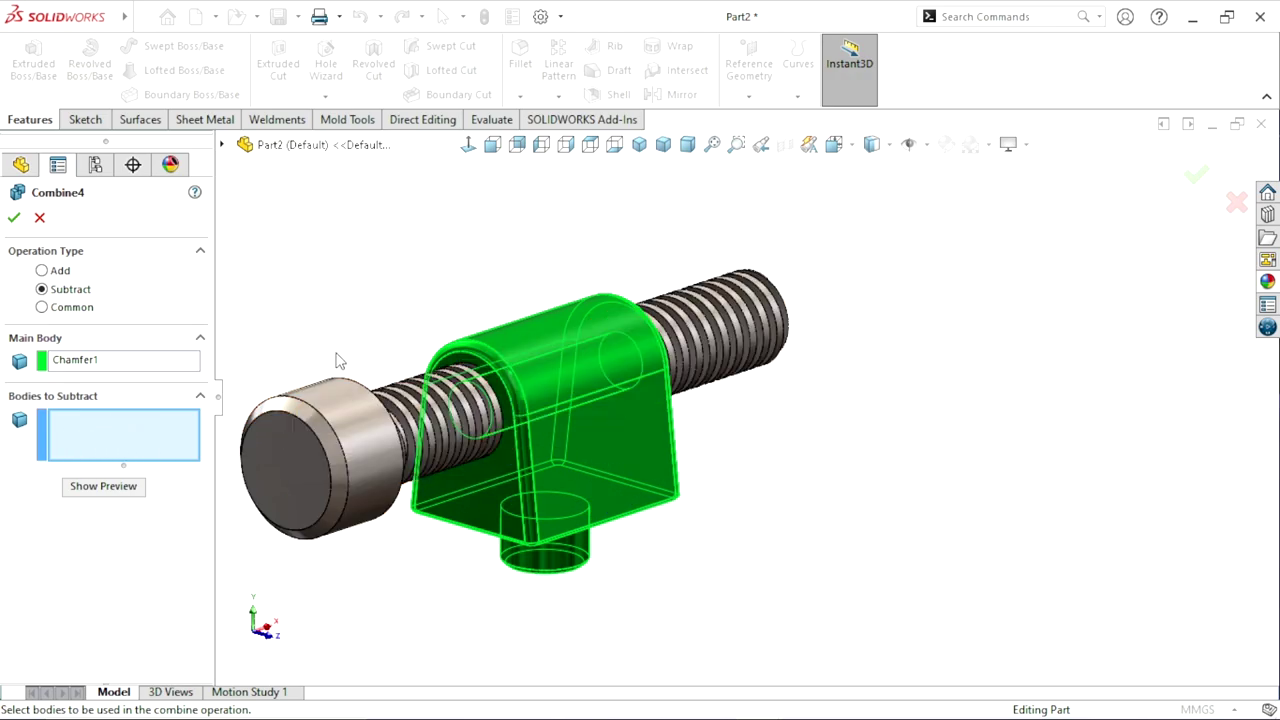
pyautogui.click(344, 401)
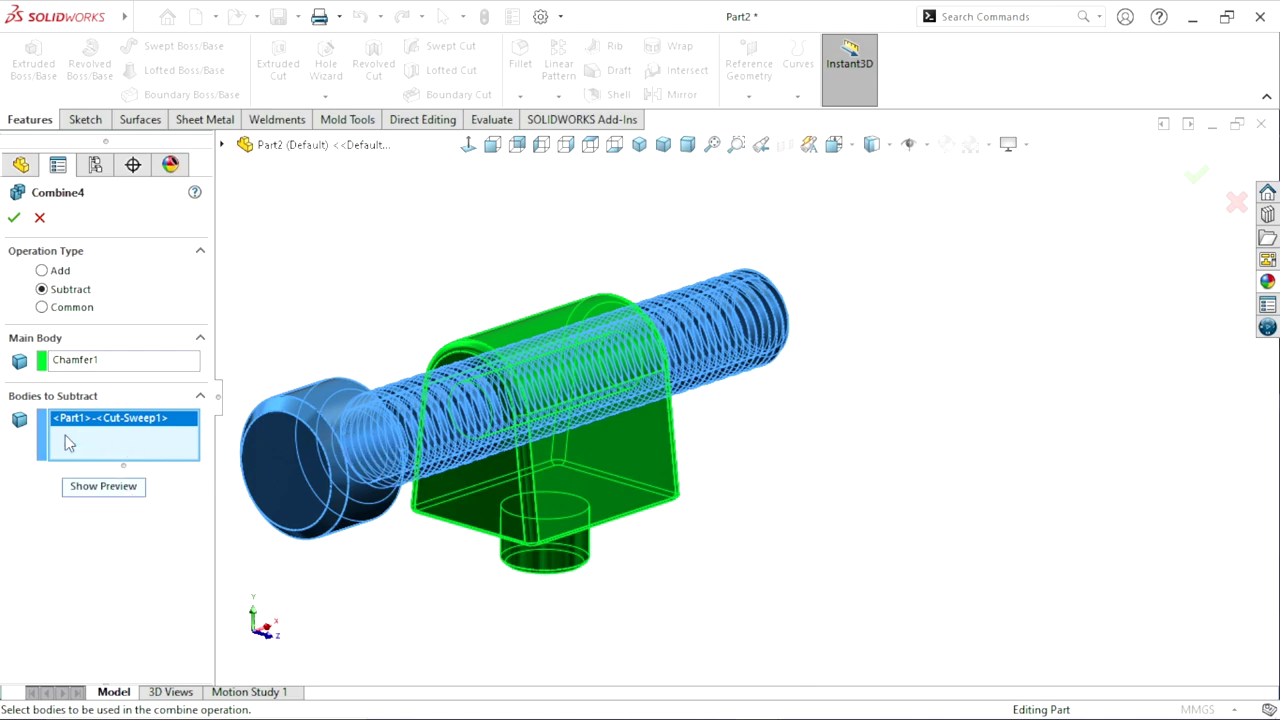
pyautogui.click(14, 219)
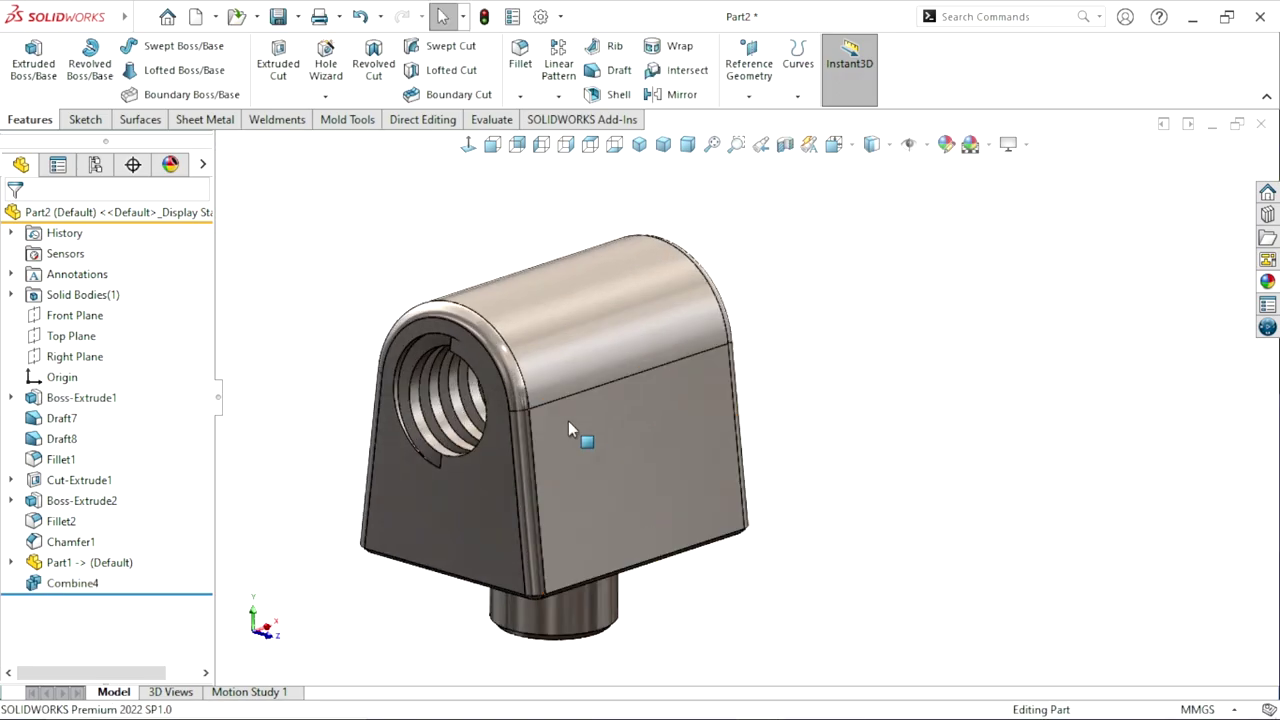
pyautogui.moveTo(580, 428)
pyautogui.mouseDown(button='middle')
pyautogui.moveTo(590, 275)
pyautogui.moveTo(560, 434)
pyautogui.moveTo(474, 409)
pyautogui.moveTo(537, 427)
pyautogui.moveTo(509, 429)
pyautogui.mouseUp(button='middle')
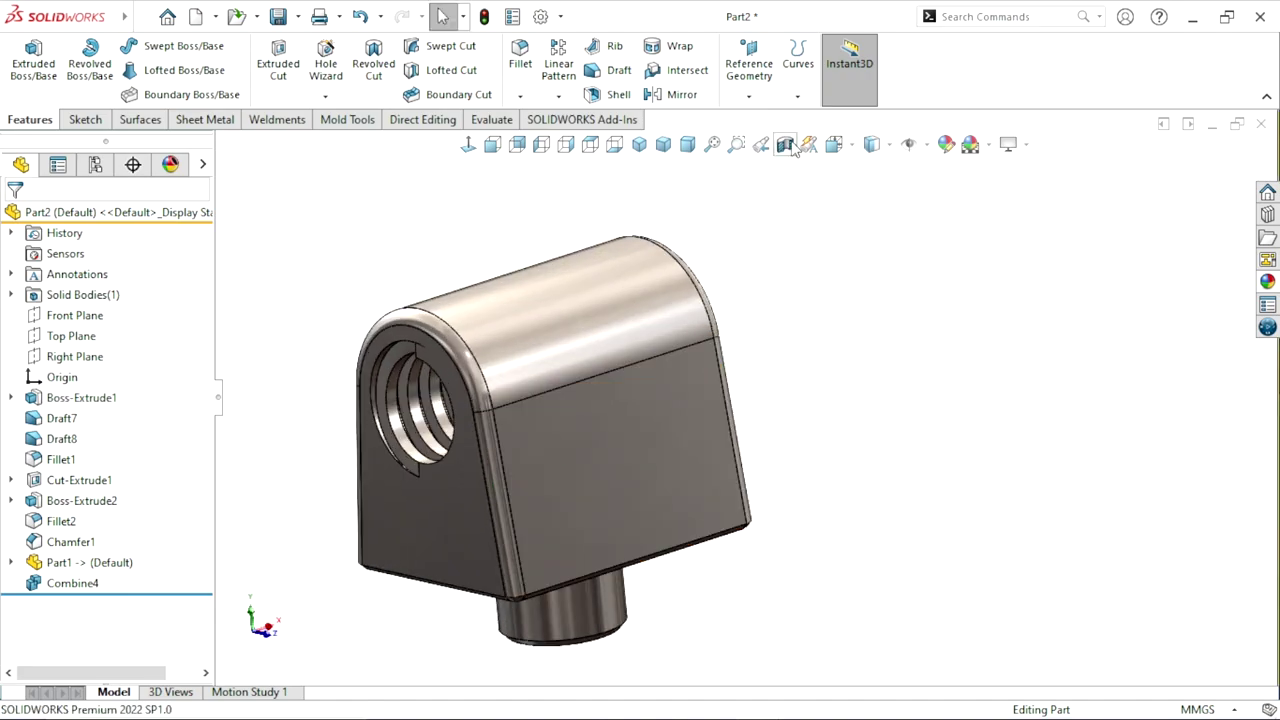
pyautogui.click(786, 145)
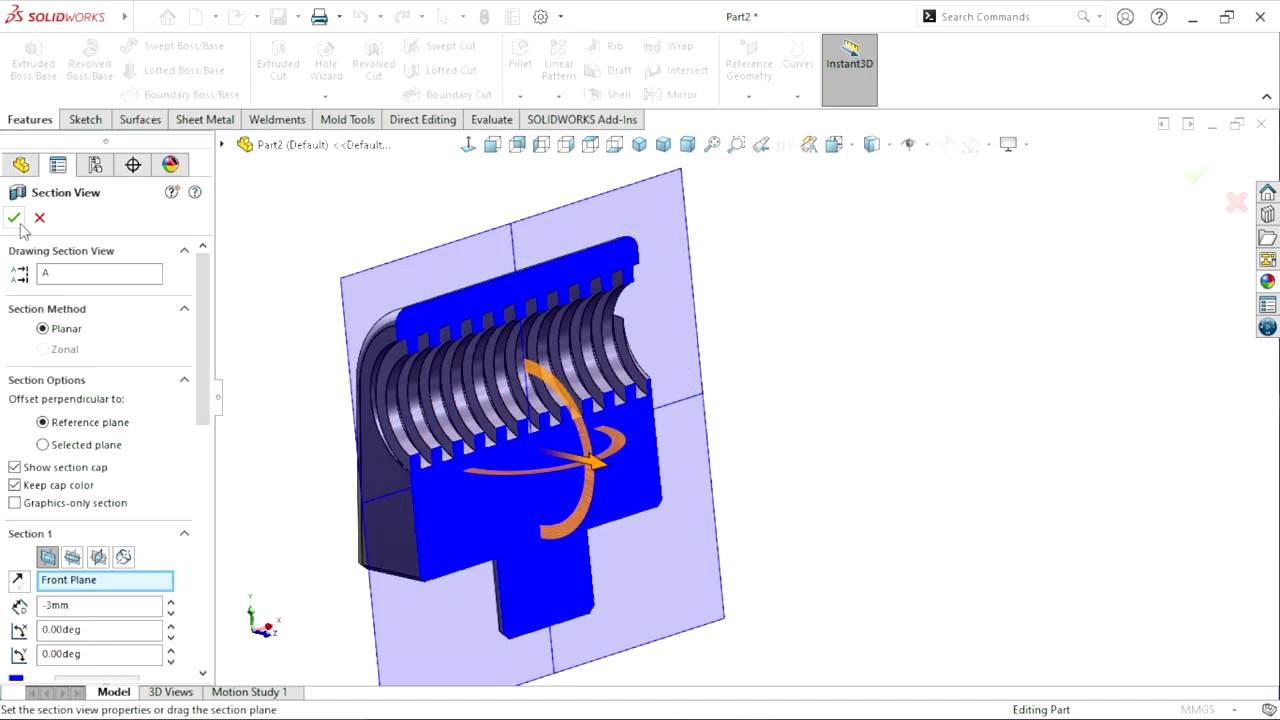
pyautogui.click(14, 217)
pyautogui.scroll(3, 778, 390)
pyautogui.moveTo(778, 390); pyautogui.dragTo(690, 493, button='middle')
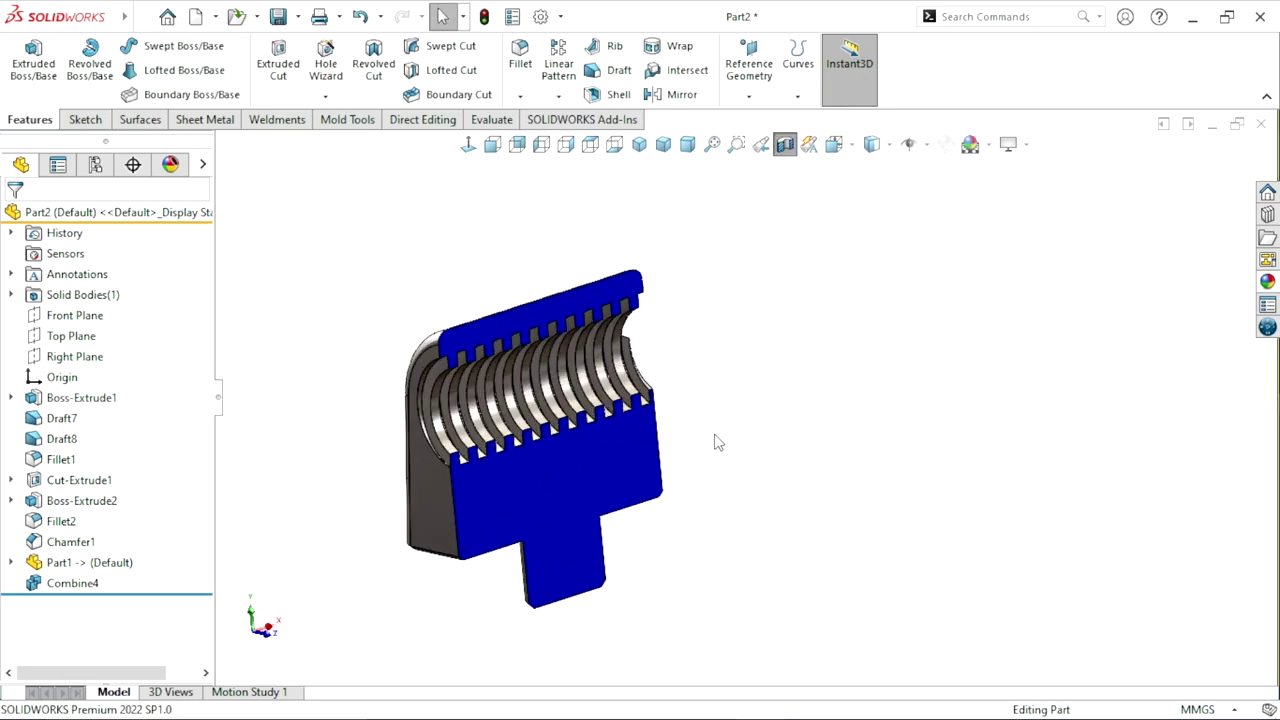
pyautogui.scroll(-2, 763, 397)
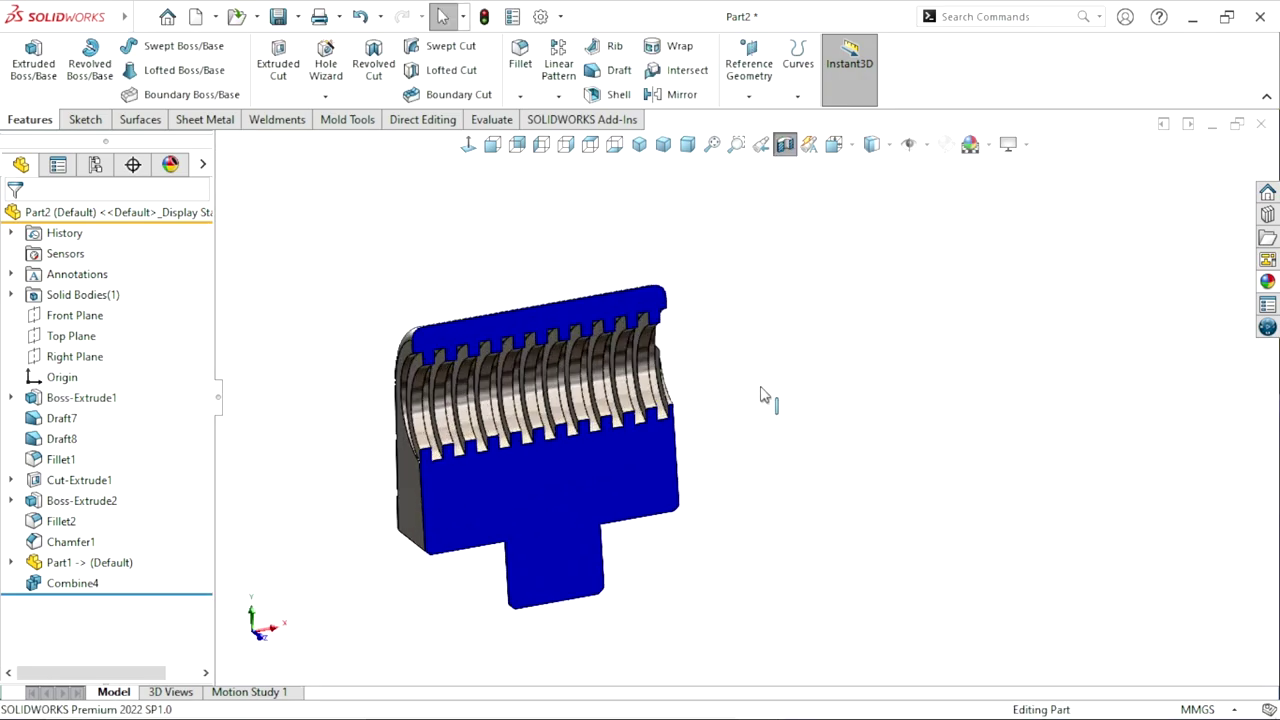
pyautogui.scroll(-2, 720, 425)
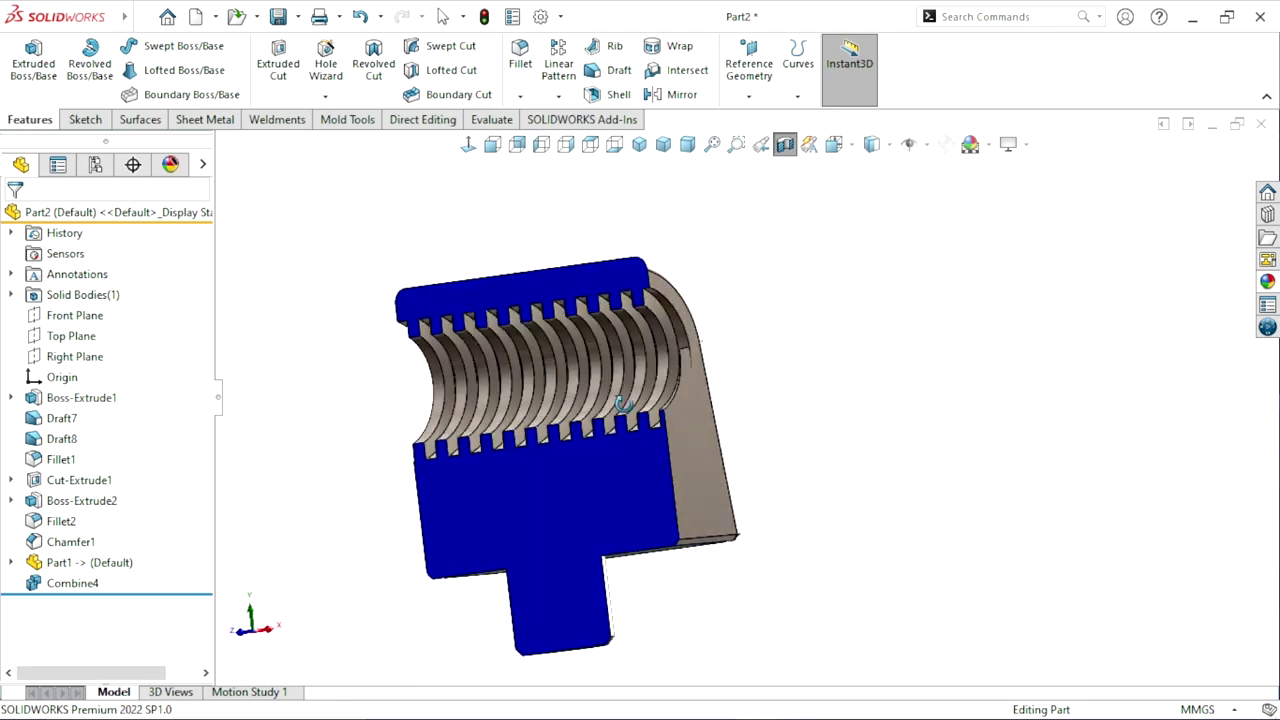
pyautogui.moveTo(728, 460); pyautogui.dragTo(723, 449, button='middle')
pyautogui.scroll(2, 742, 457)
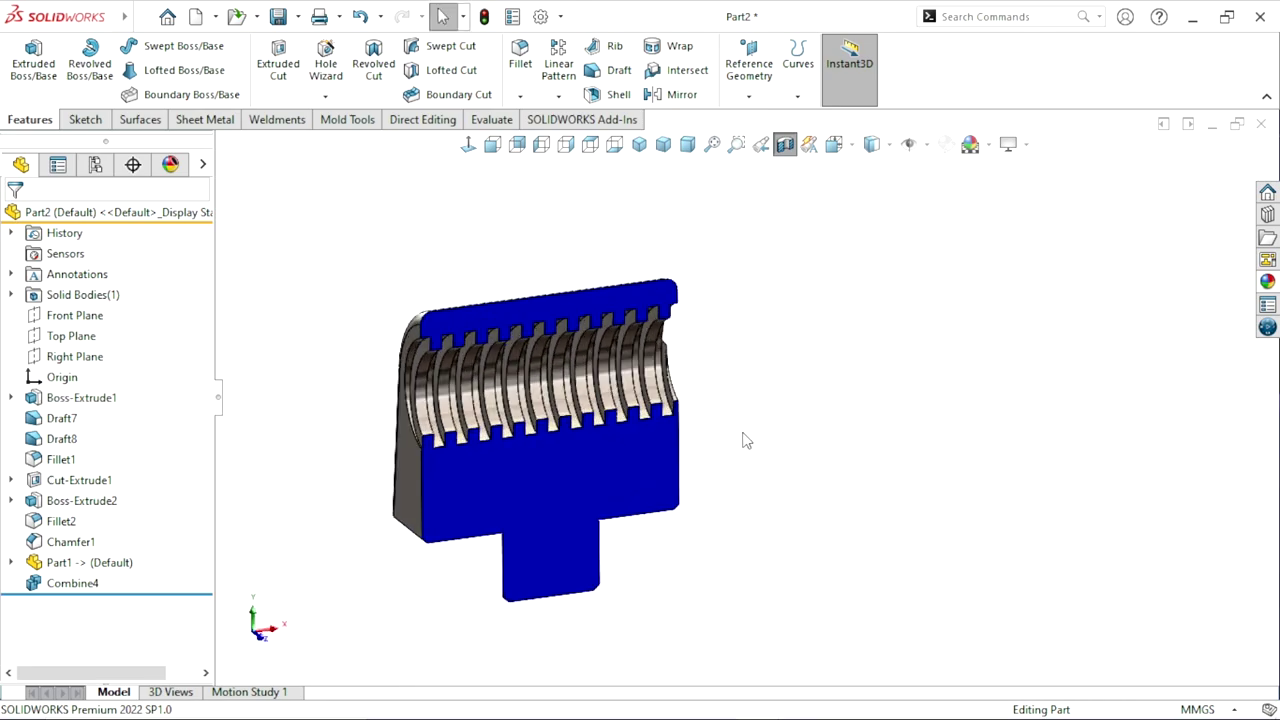
pyautogui.scroll(-1, 800, 418)
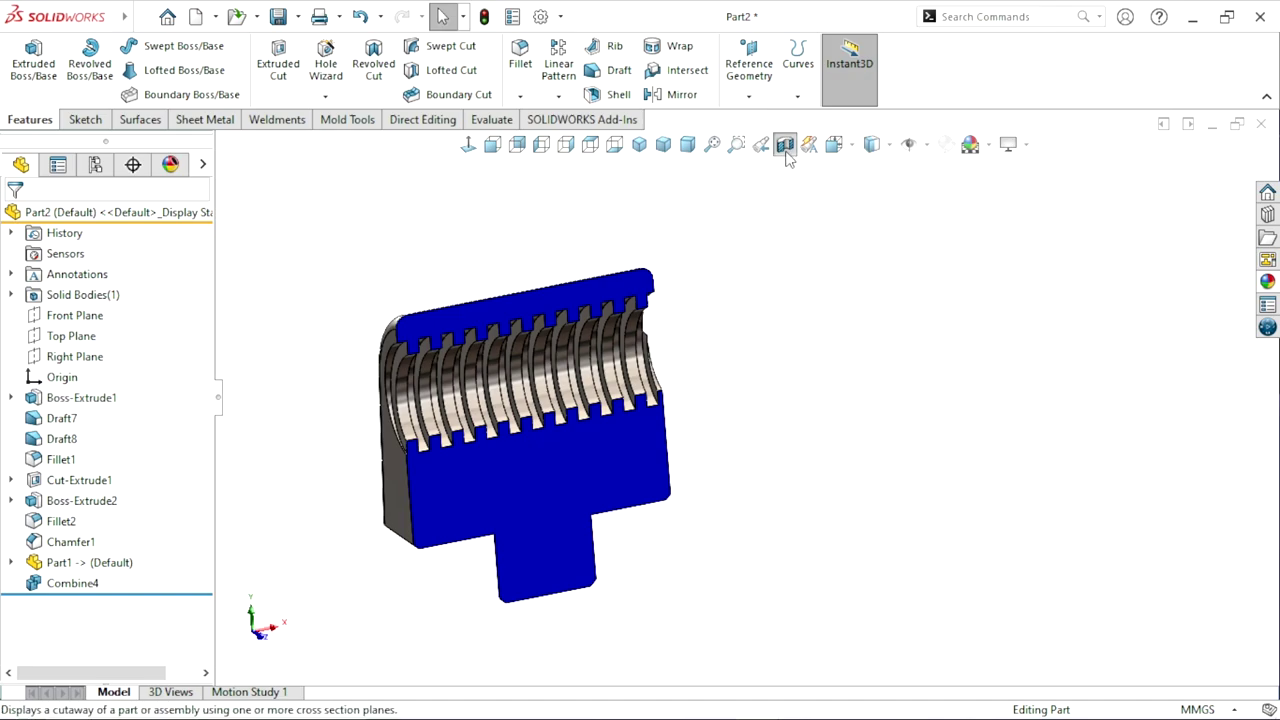
pyautogui.click(785, 144)
pyautogui.moveTo(770, 440); pyautogui.dragTo(740, 430, button='middle')
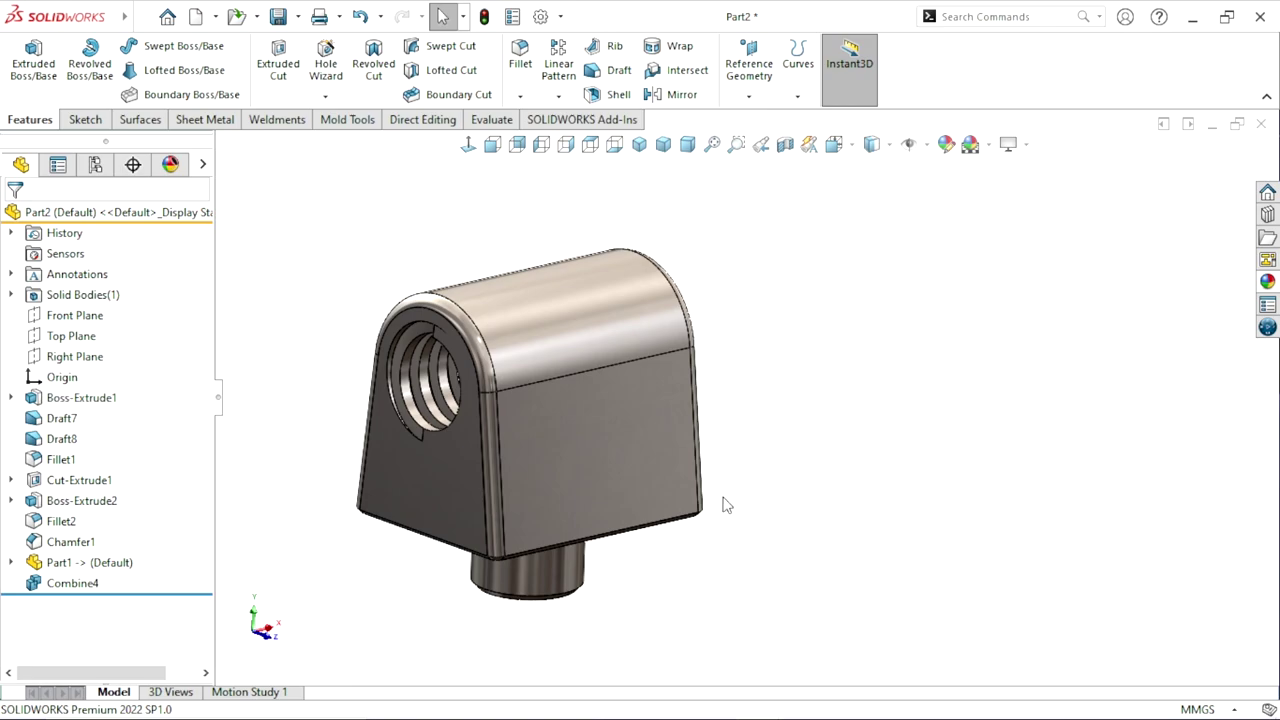
pyautogui.moveTo(723, 503)
pyautogui.mouseDown(button='middle')
pyautogui.moveTo(766, 430)
pyautogui.moveTo(749, 443)
pyautogui.moveTo(758, 406)
pyautogui.mouseUp(button='middle')
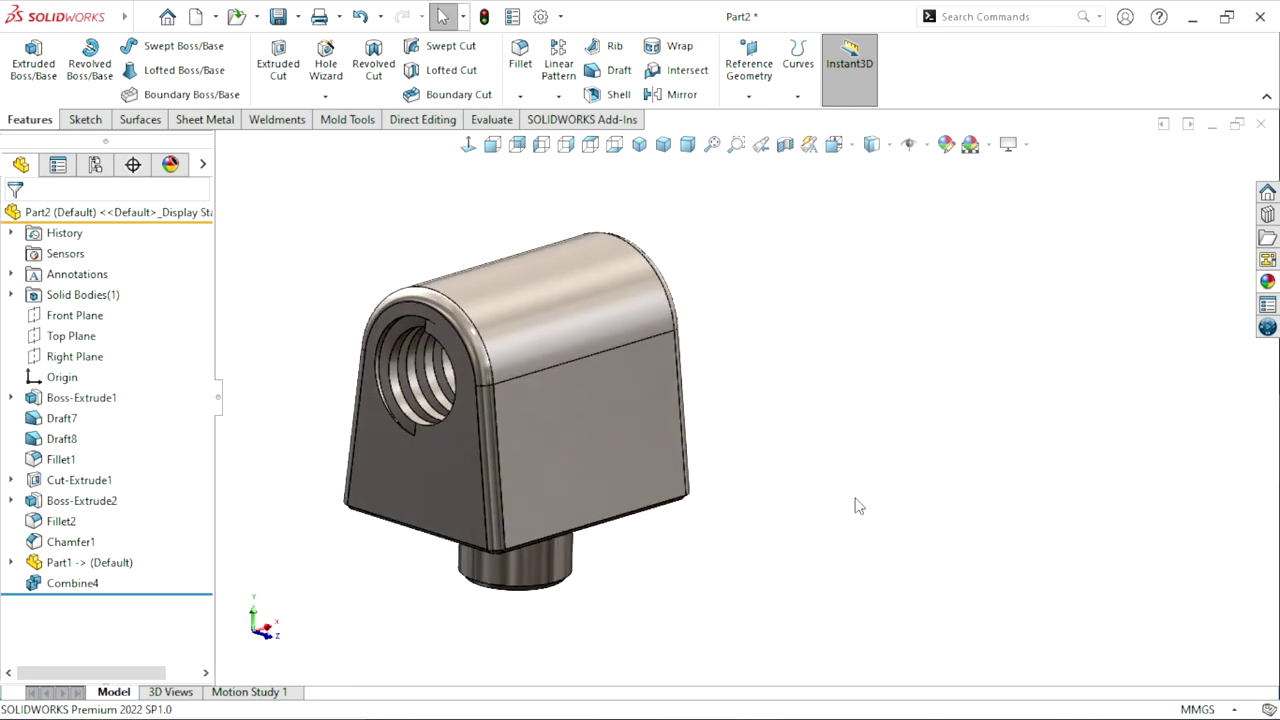